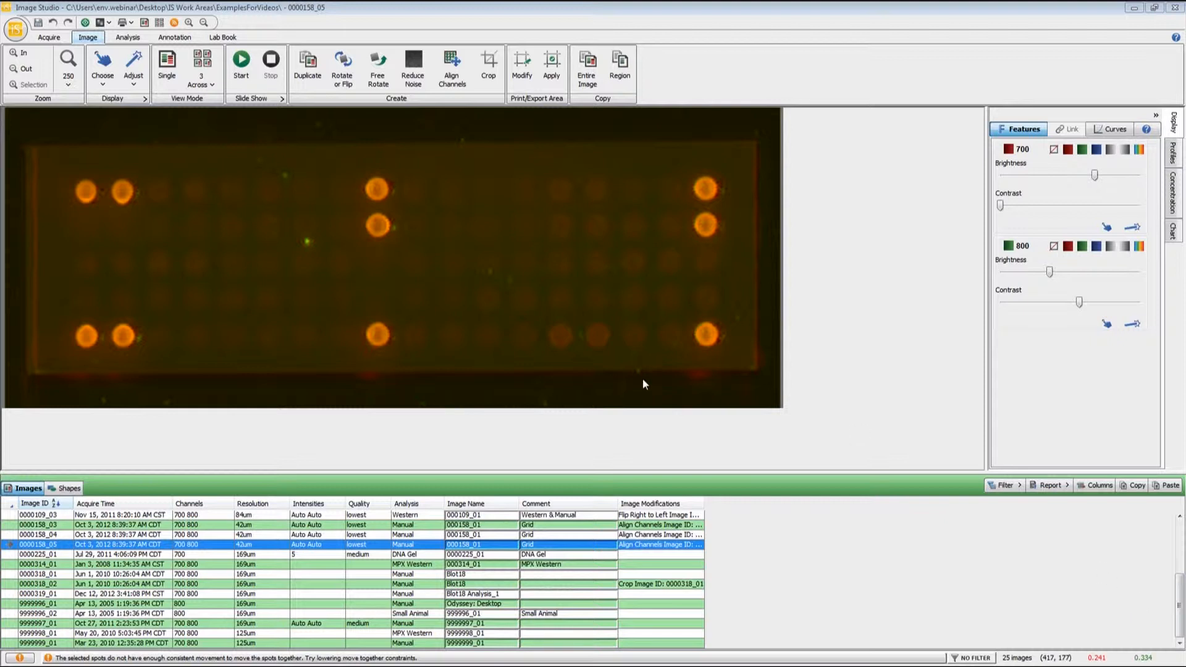
Change the analysis type of image 0000158_05 from Manual to Grid.
left_click(128, 38)
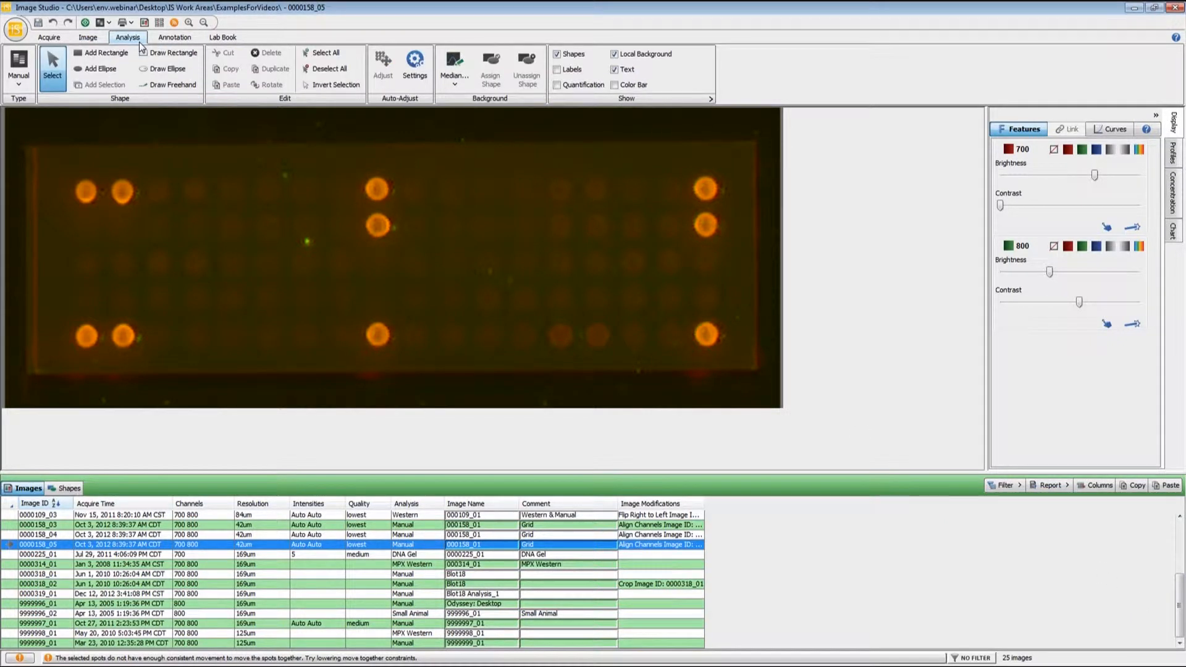
left_click(27, 83)
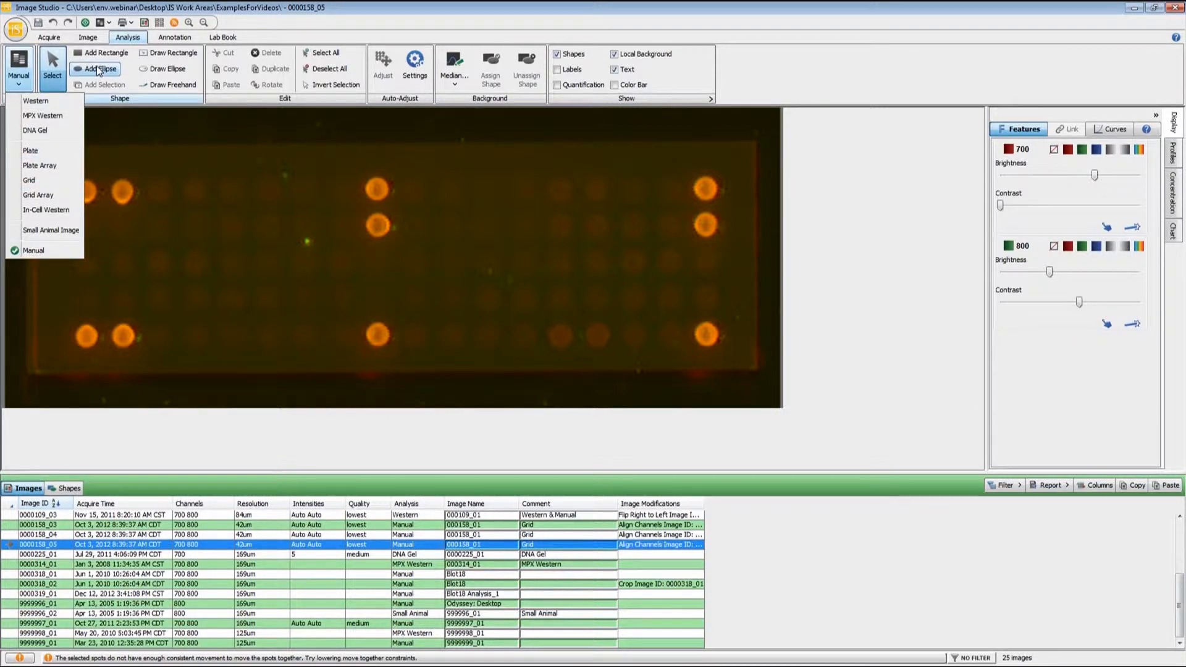
left_click(109, 23)
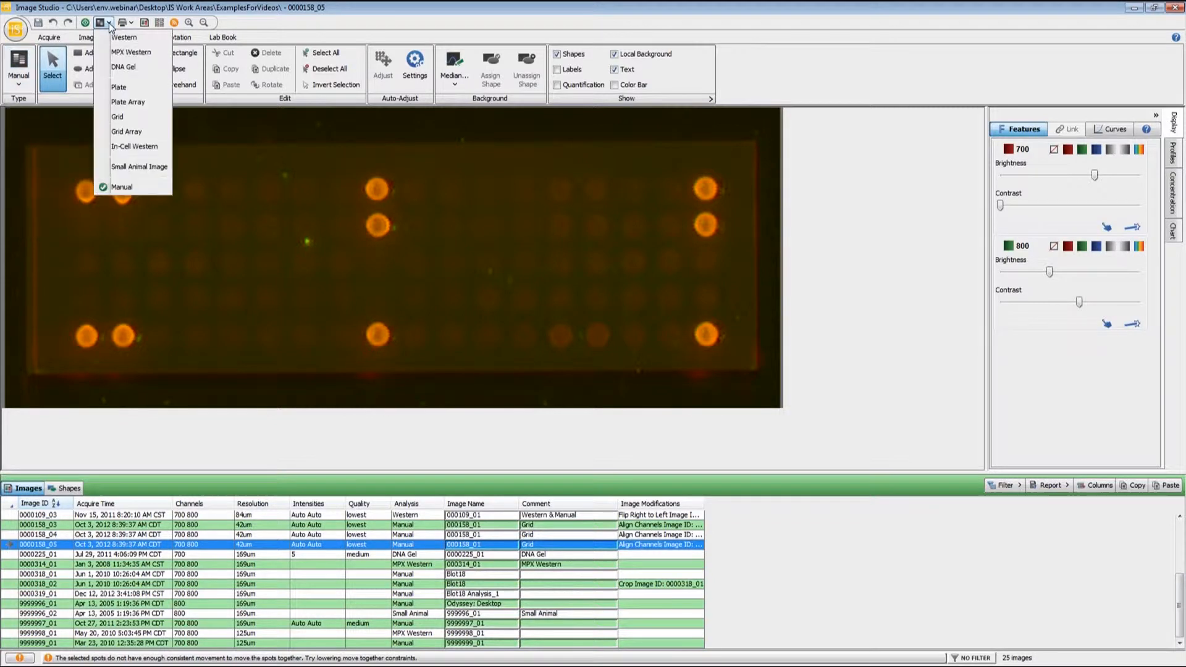
left_click(120, 116)
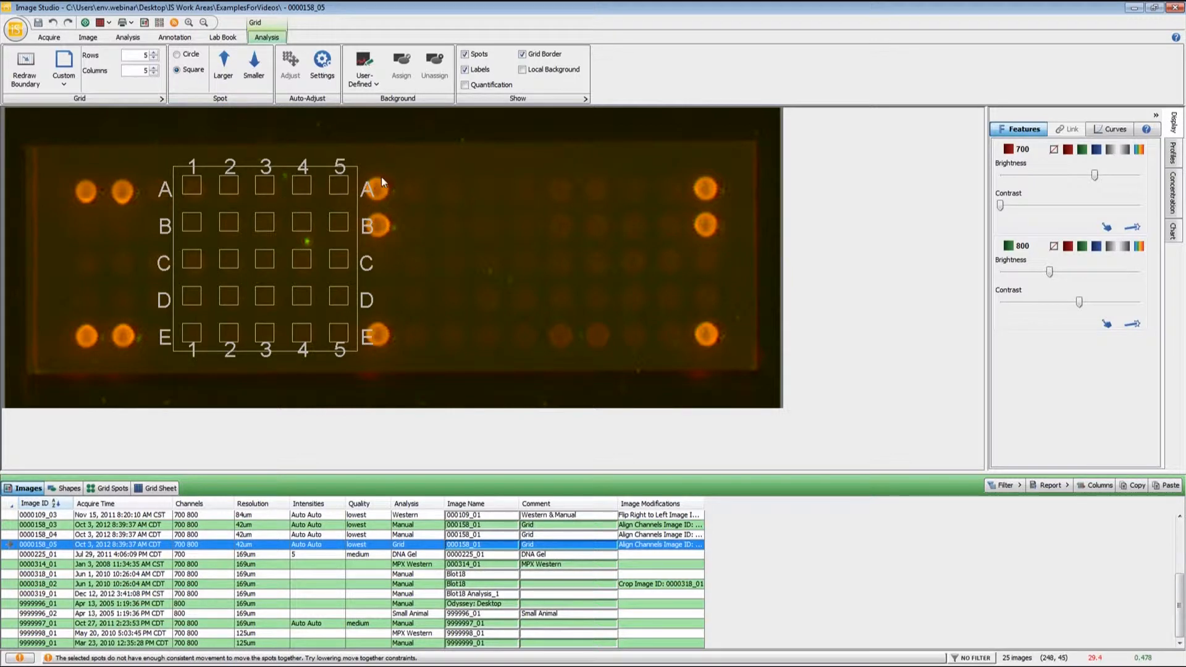
Define the analysis grid with circular spots and 18 columns.
left_click(190, 56)
double_click(147, 70)
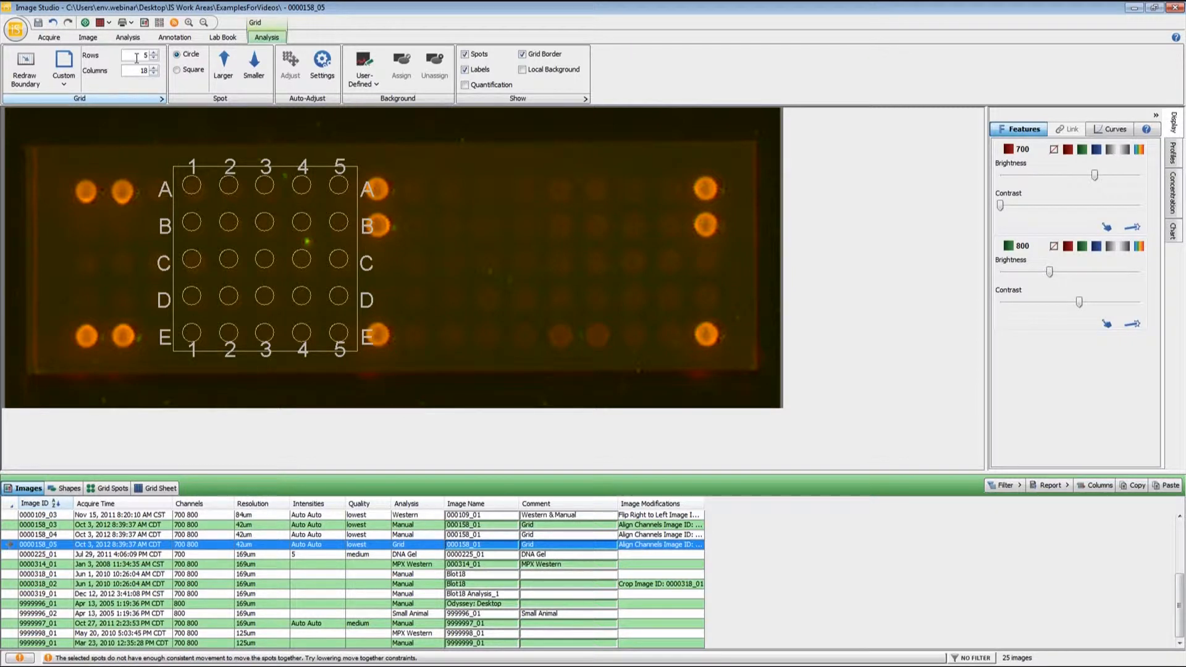
left_click(137, 54)
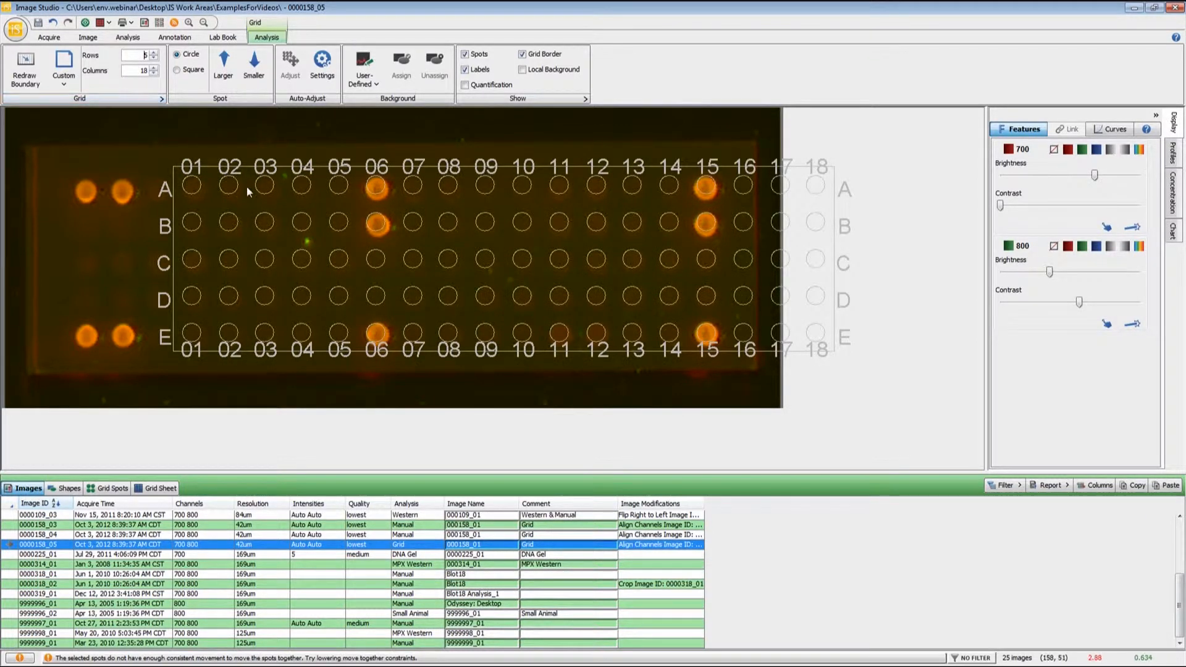
Move the grid over the array and fine-tune its lower and right edges so the circles line up with the bright spots.
left_click(282, 174)
left_click_drag(282, 194, 174, 202)
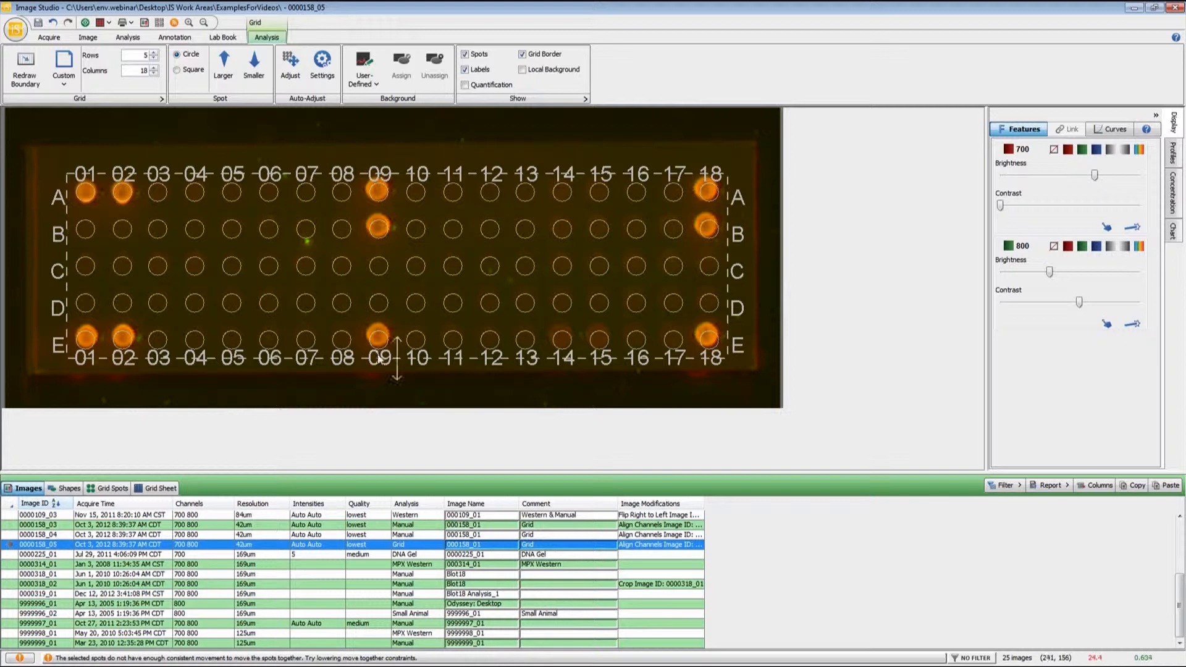
left_click_drag(379, 359, 380, 355)
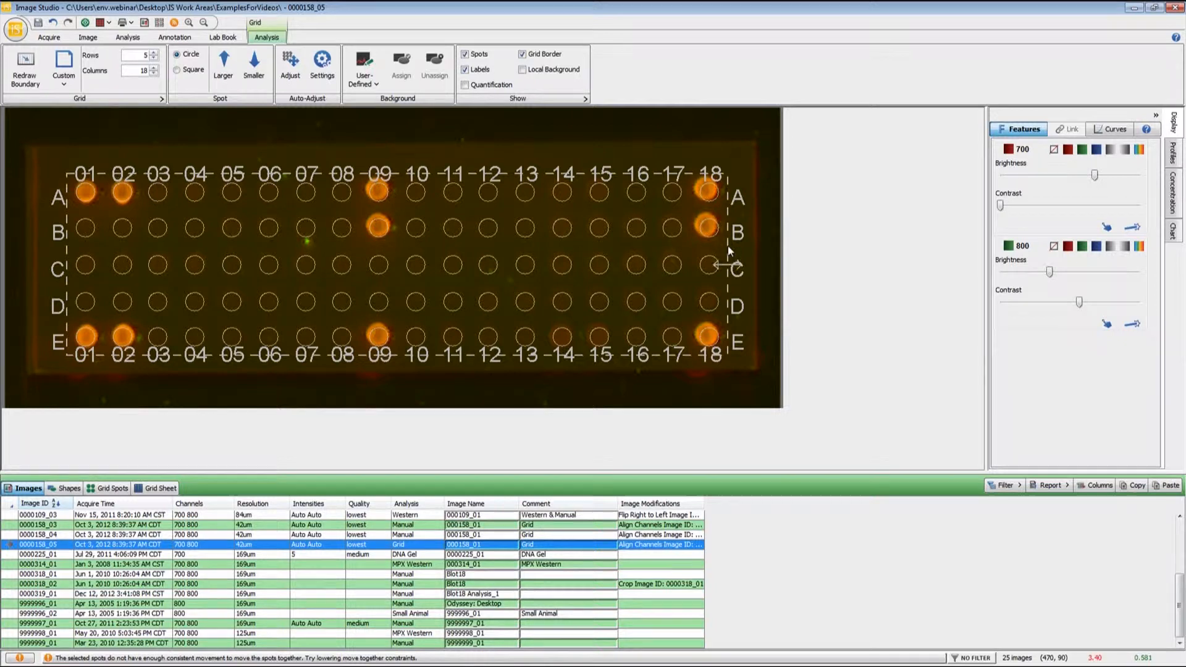
left_click_drag(728, 244, 725, 243)
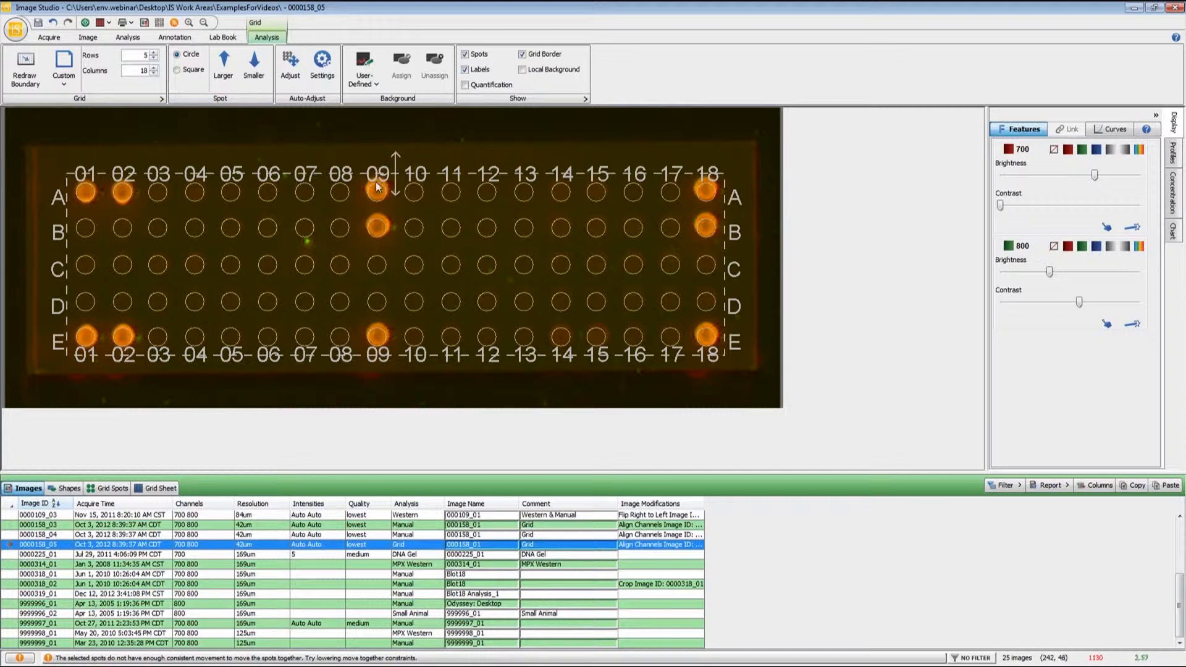
Enlarge the grid circles by three increments so they enclose the array spots.
left_click(225, 67)
left_click(225, 67)
left_click(225, 68)
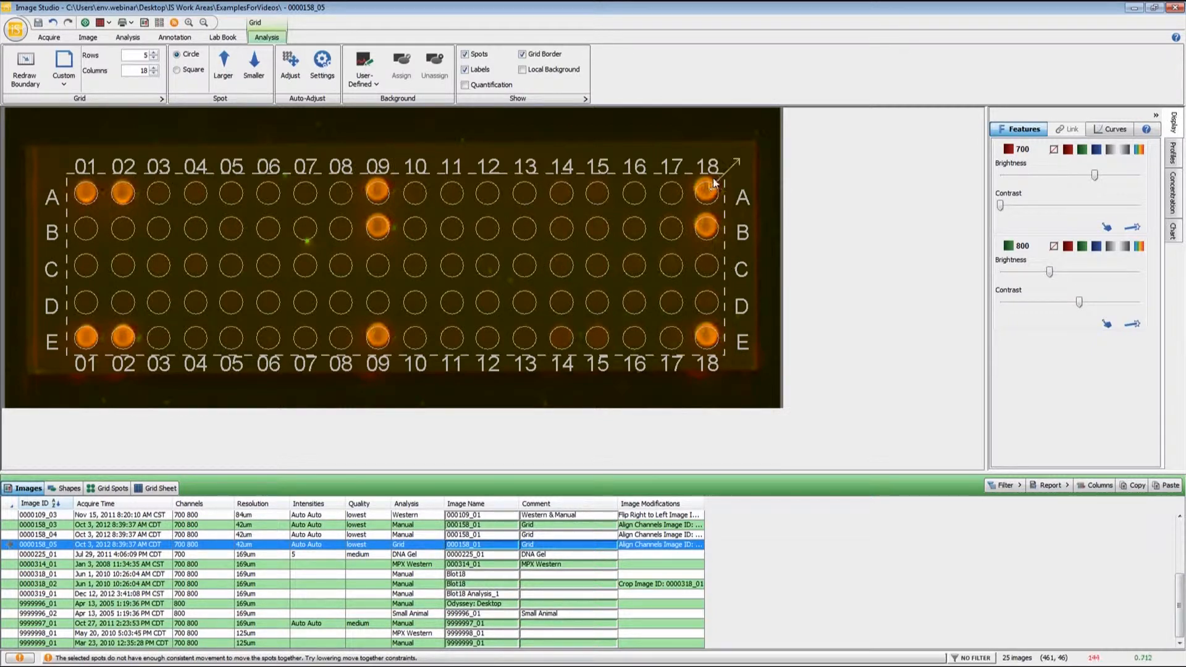
Rotate the grid slightly counterclockwise and nudge it up two increments to centre the circles on the spots.
right_click(719, 360)
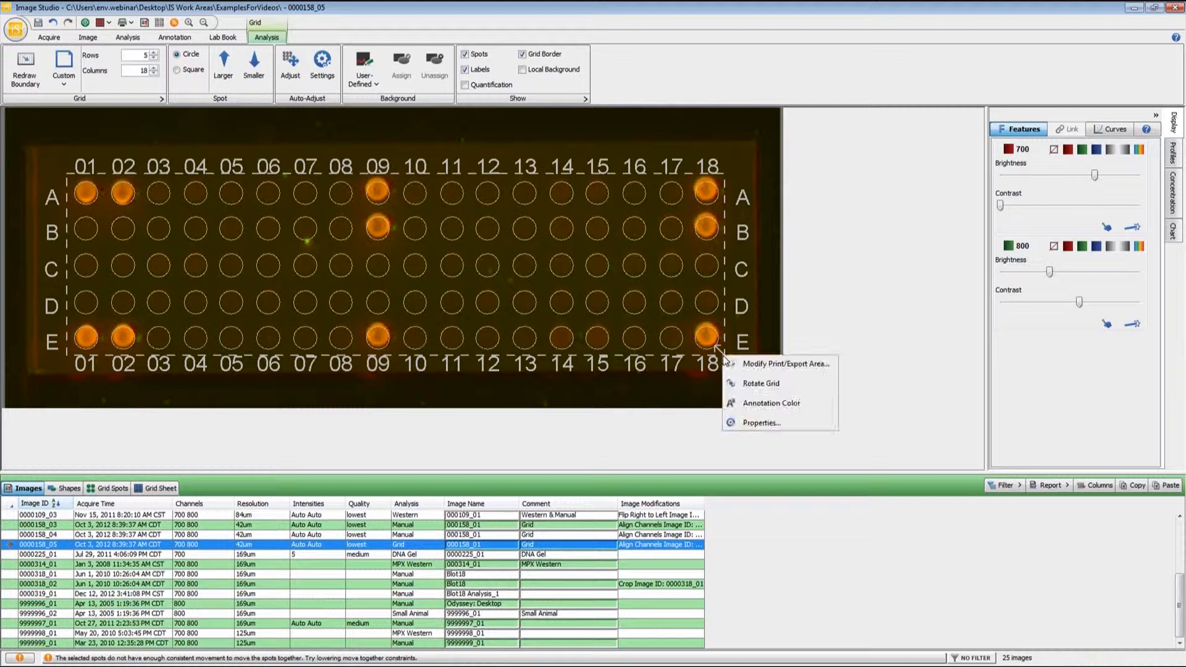
left_click(759, 385)
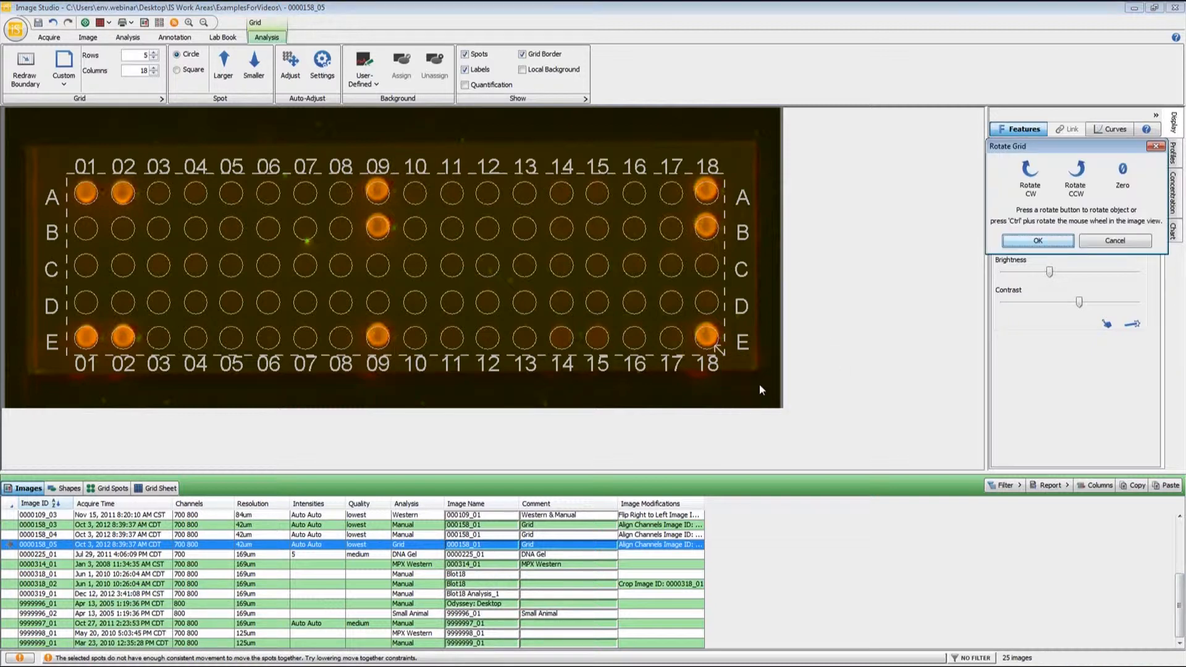
left_click(1077, 193)
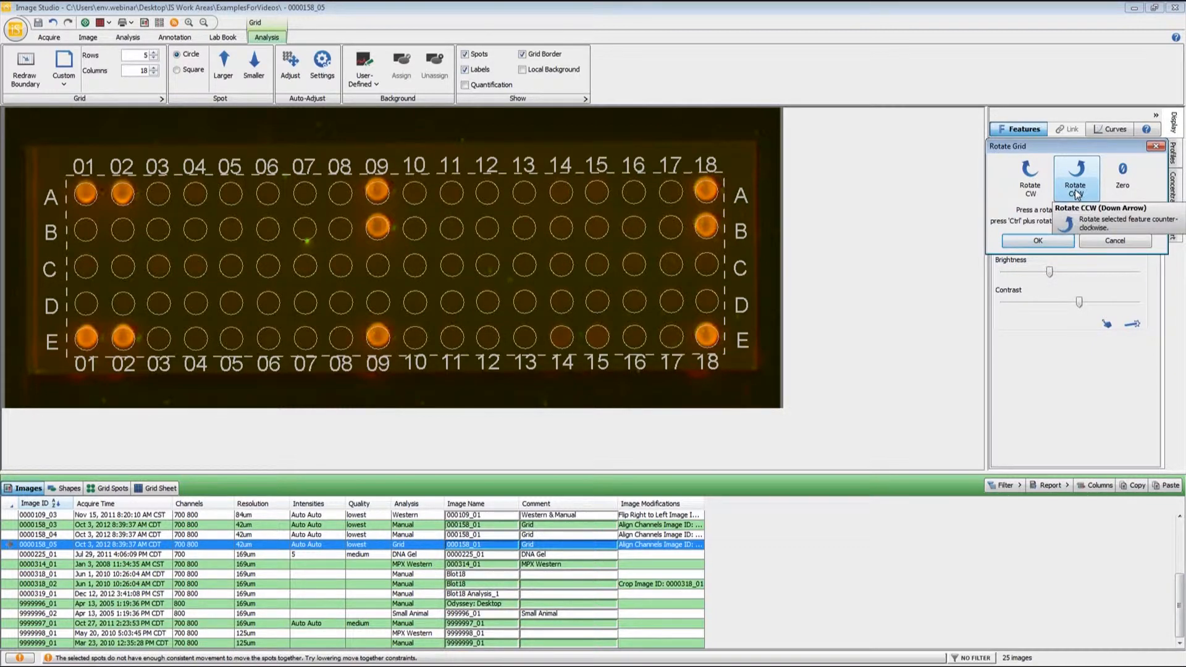
left_click(1053, 242)
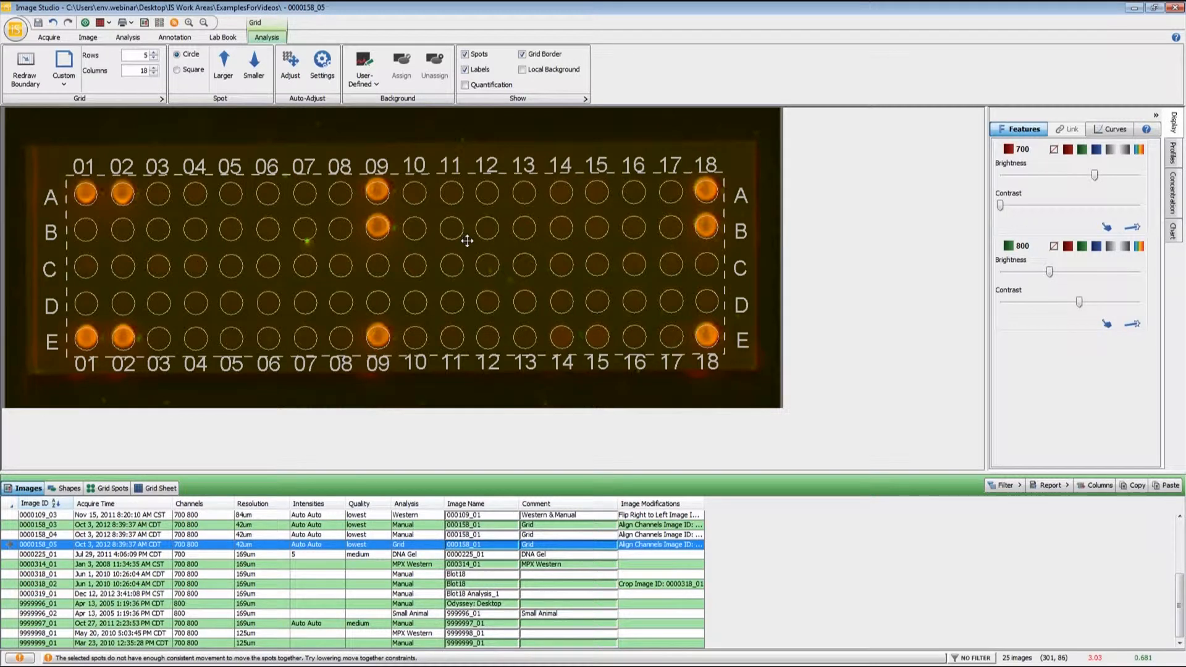
key("Up")
key("Up")
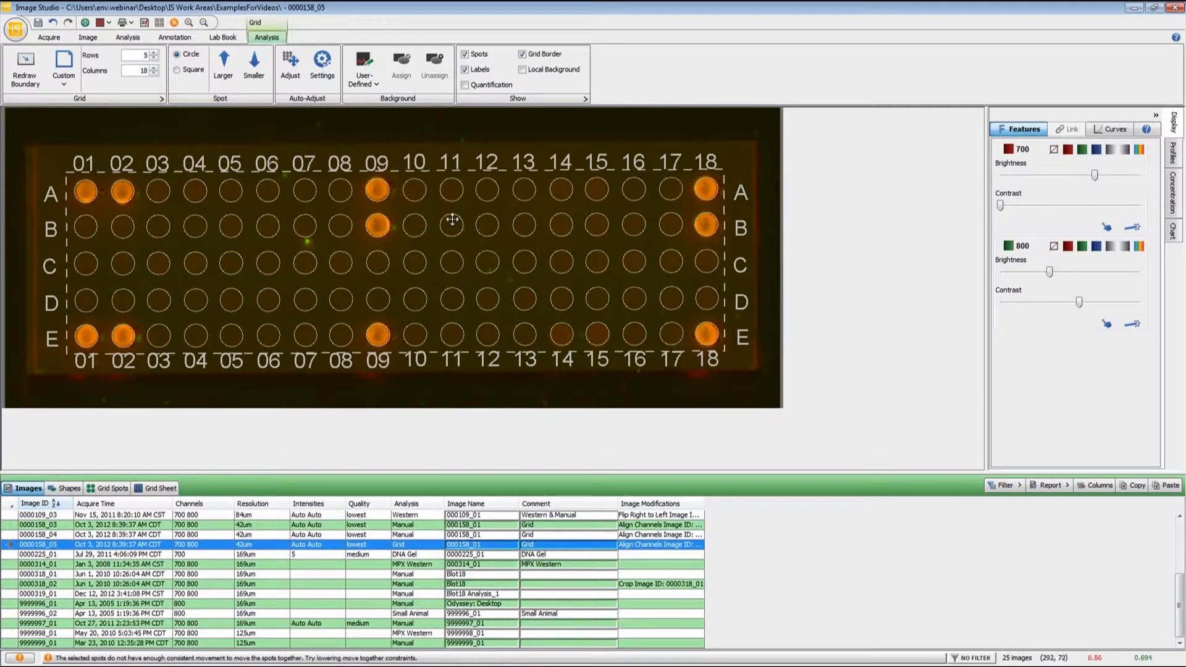
Review the spot diameter, spot spacing and naming convention in the advanced grid definition.
left_click(163, 100)
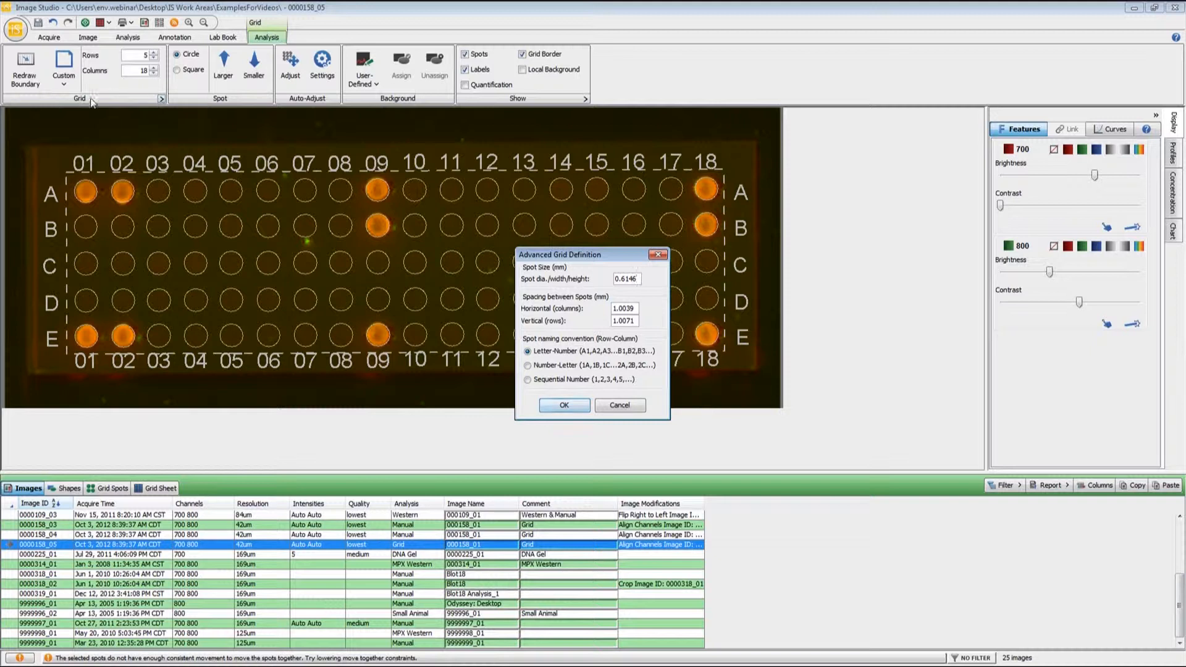
double_click(639, 280)
double_click(635, 309)
left_click(566, 406)
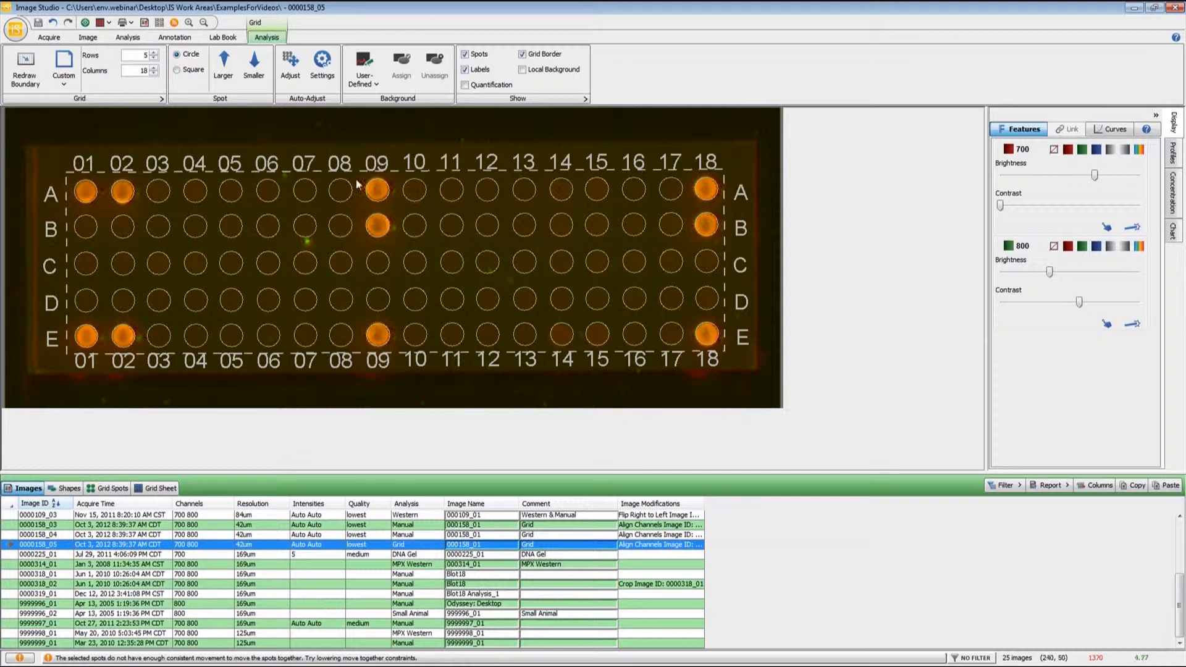
Assign spot C06 as the user-defined background.
left_click(267, 265)
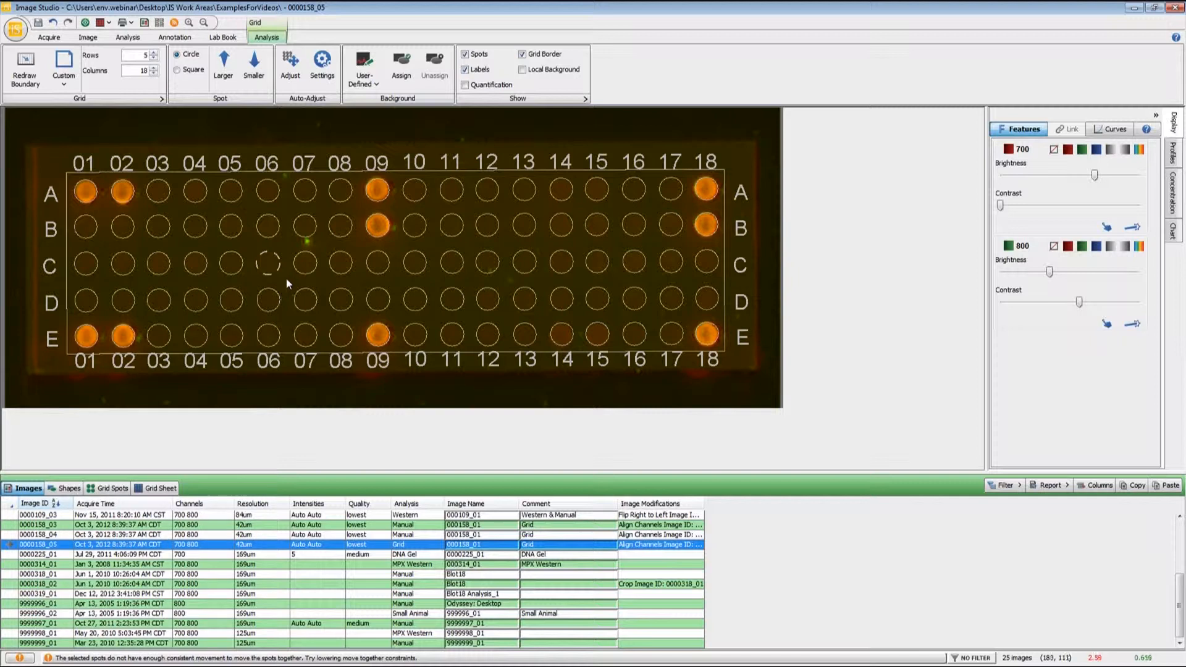
left_click(401, 84)
left_click(406, 76)
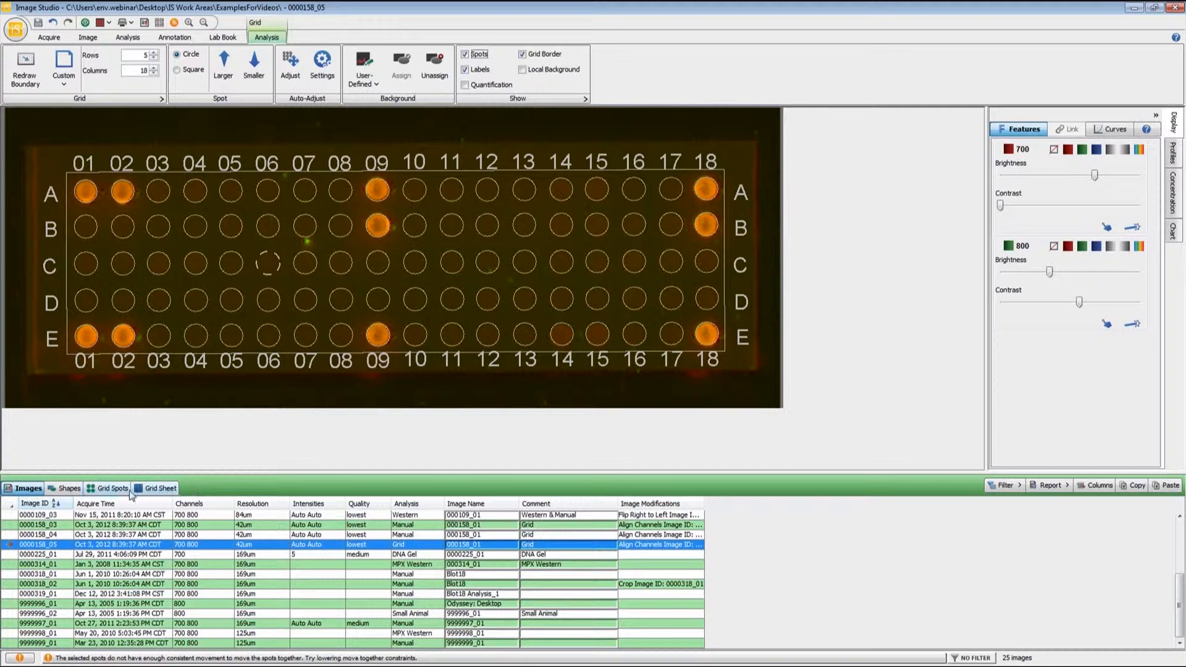
Examine the quantification data in the Grid Spots and Grid Sheet tables, including the entry for spot A01.
left_click(105, 491)
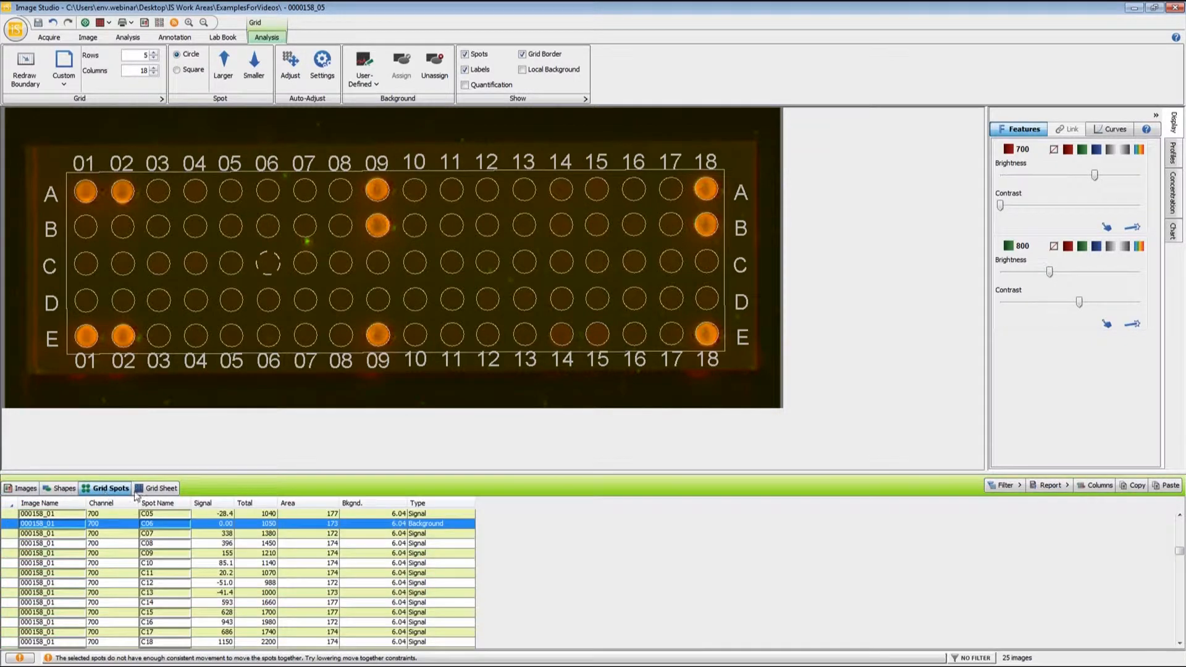
left_click(162, 490)
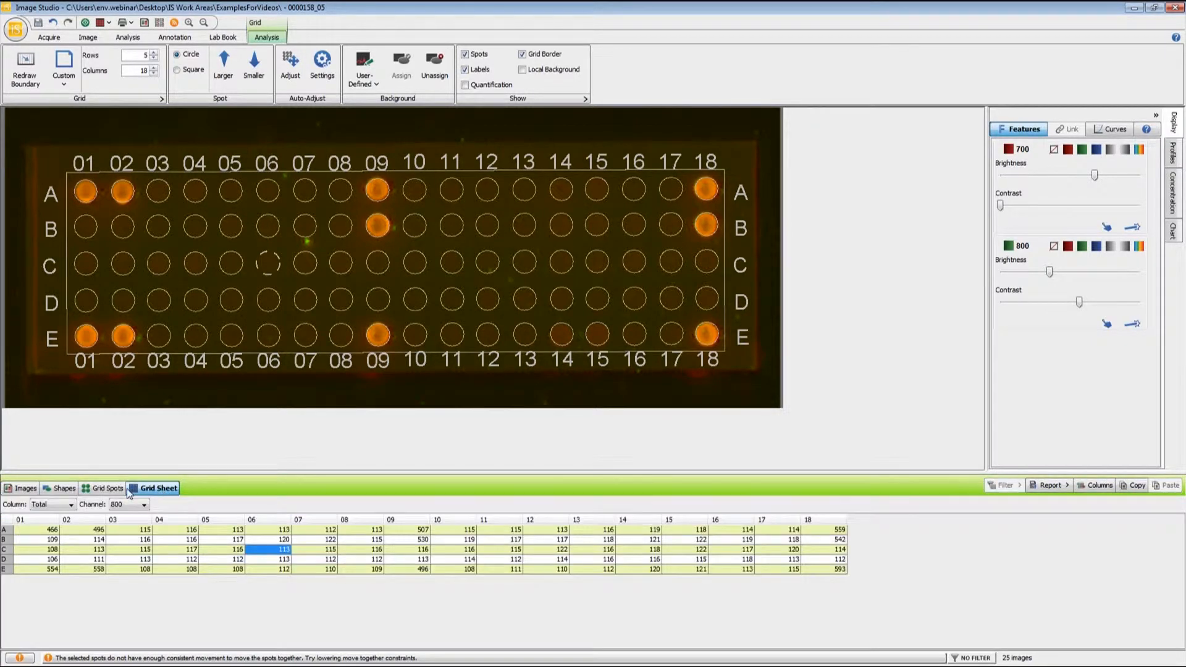
left_click(100, 488)
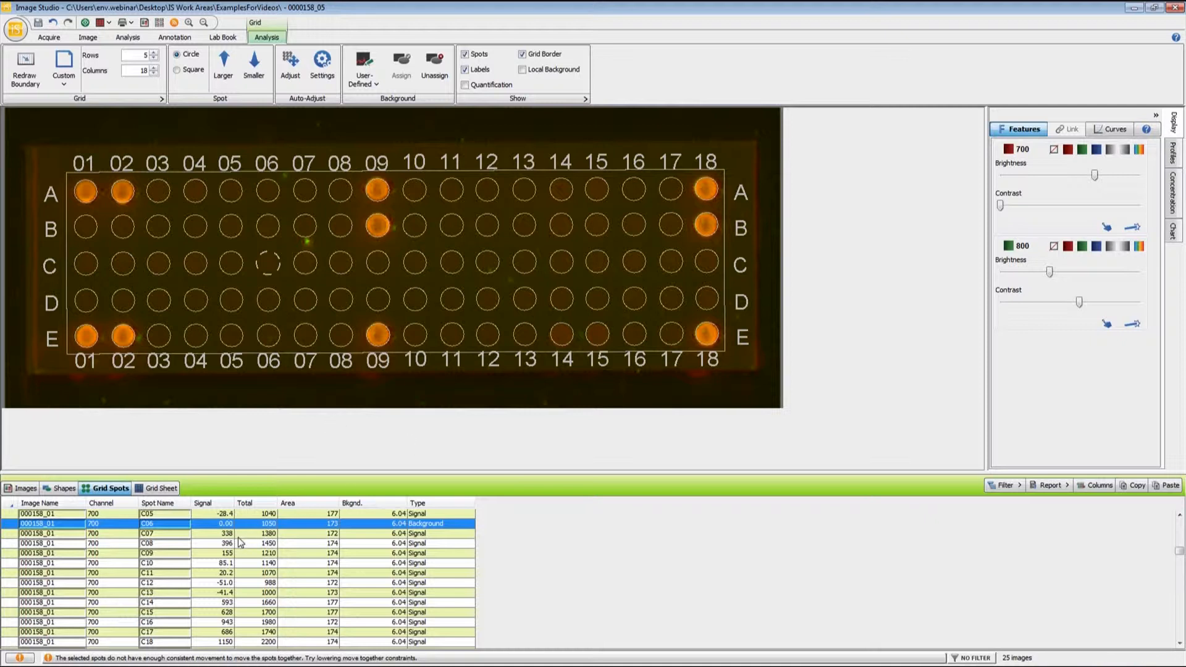
left_click(91, 198)
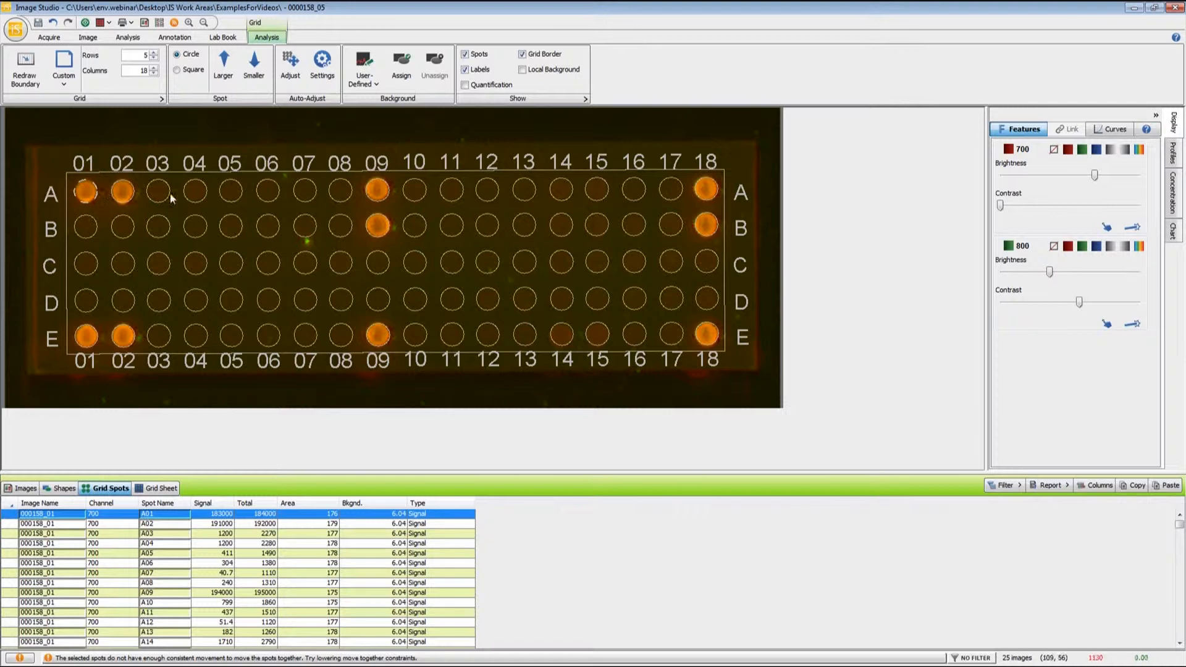
Try the Median background method and view its border options without saving changes to them.
left_click(368, 87)
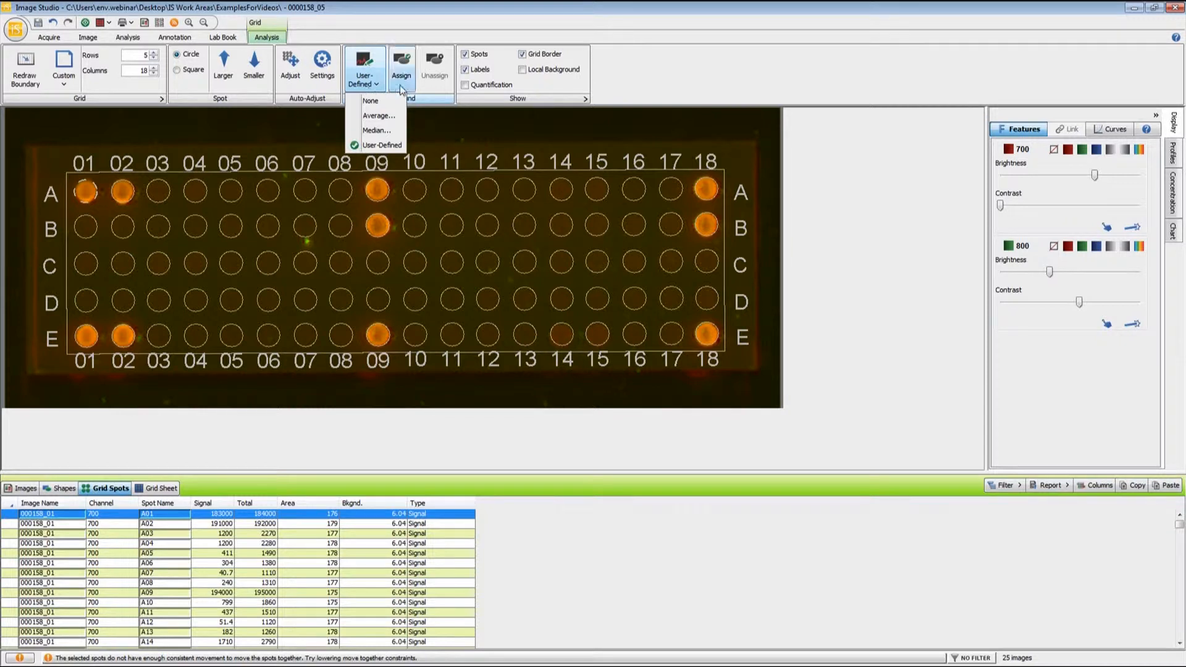
left_click(377, 134)
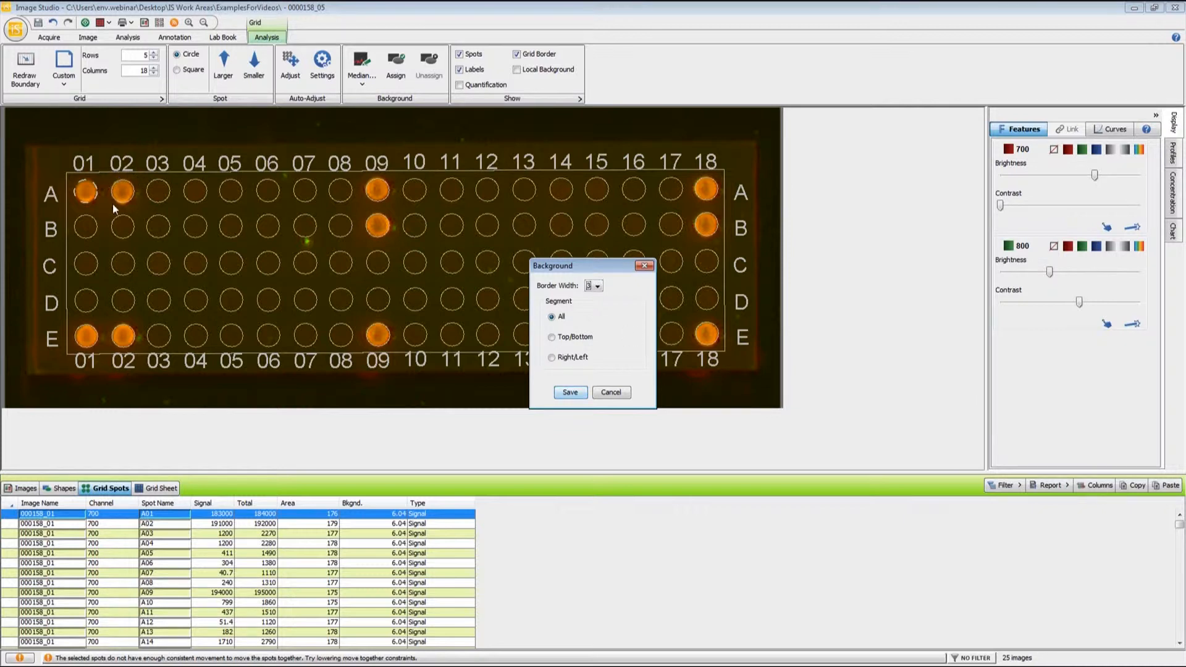
left_click(611, 393)
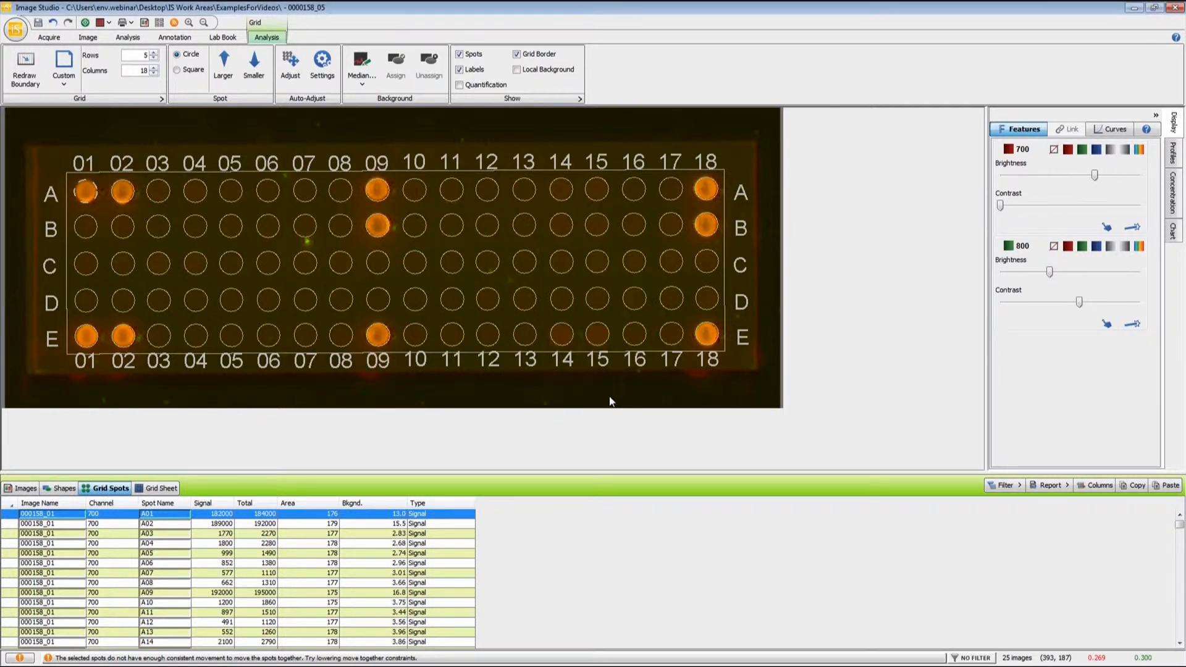
Set the background method back to User-Defined and assign spot C06 as the background.
left_click(364, 86)
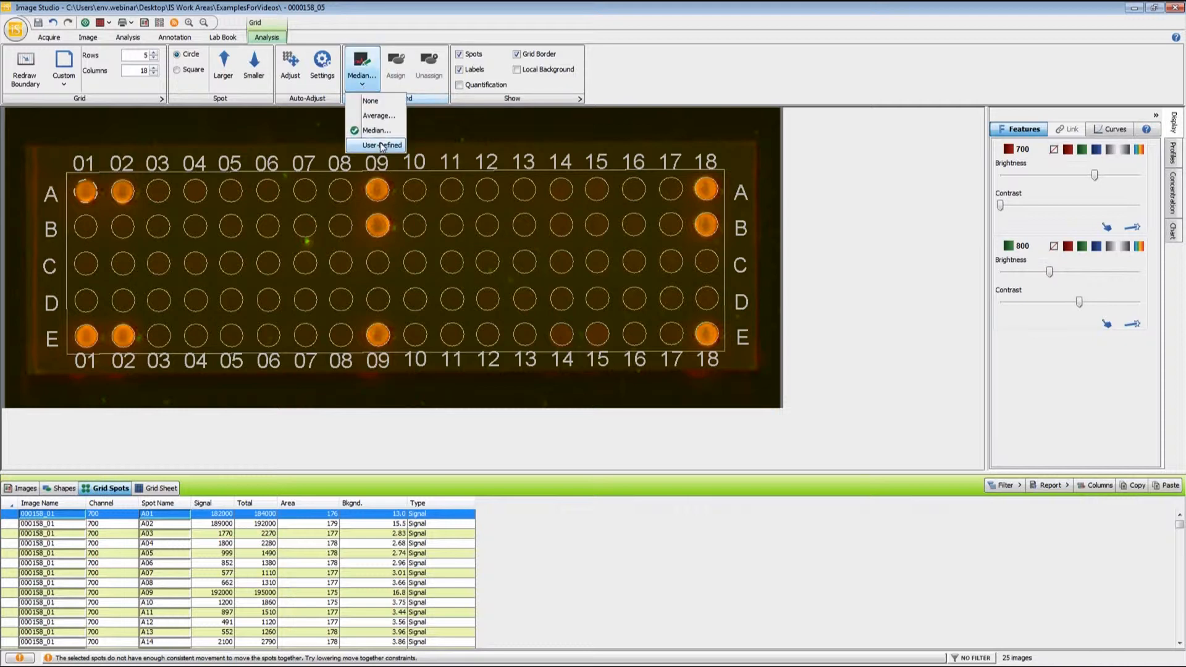
left_click(365, 146)
left_click(580, 362)
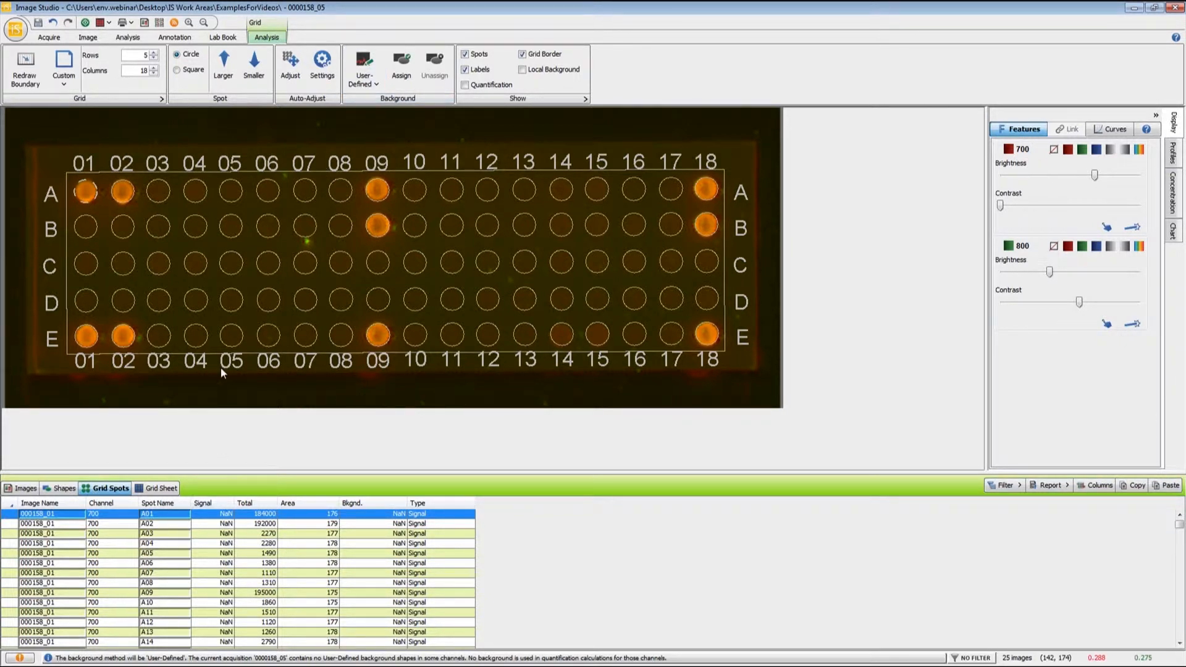
left_click(264, 261)
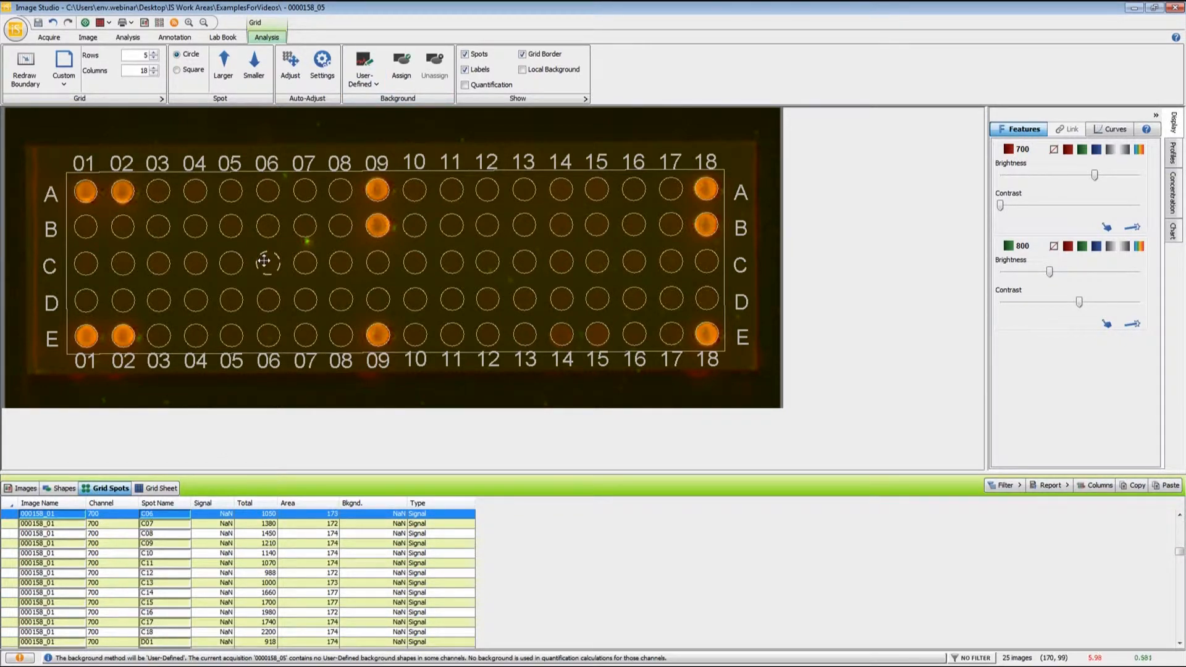
left_click(399, 82)
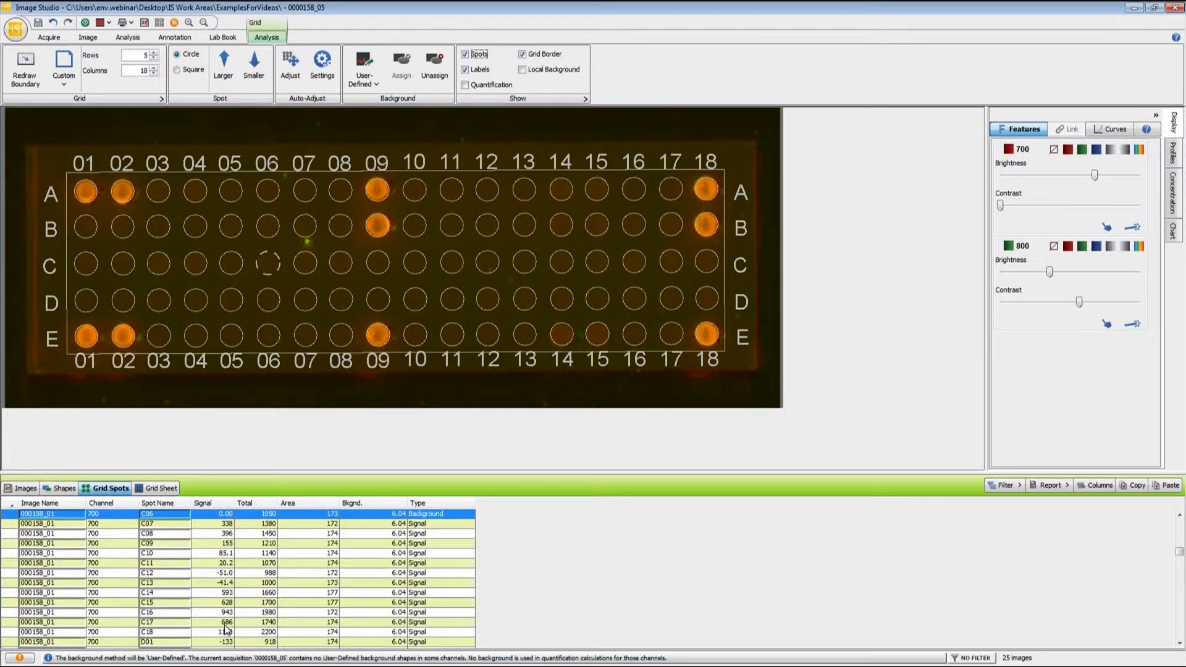
View the grid sheet and check its column and channel choices, keeping Total for channel 800.
left_click(151, 491)
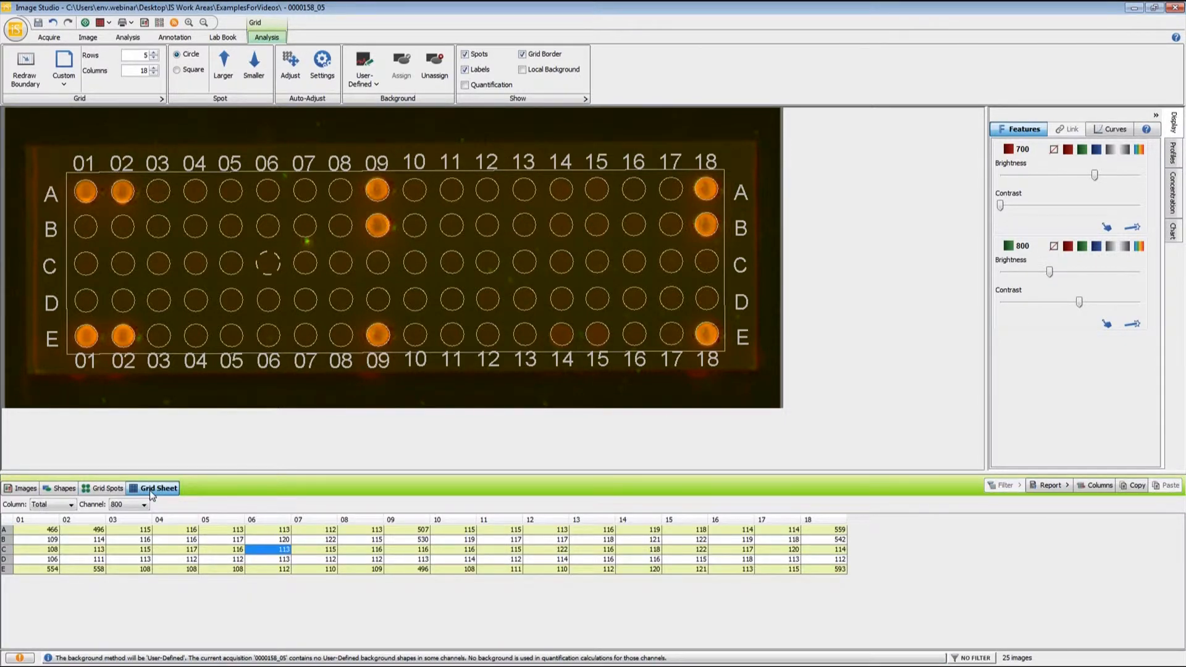
left_click(69, 505)
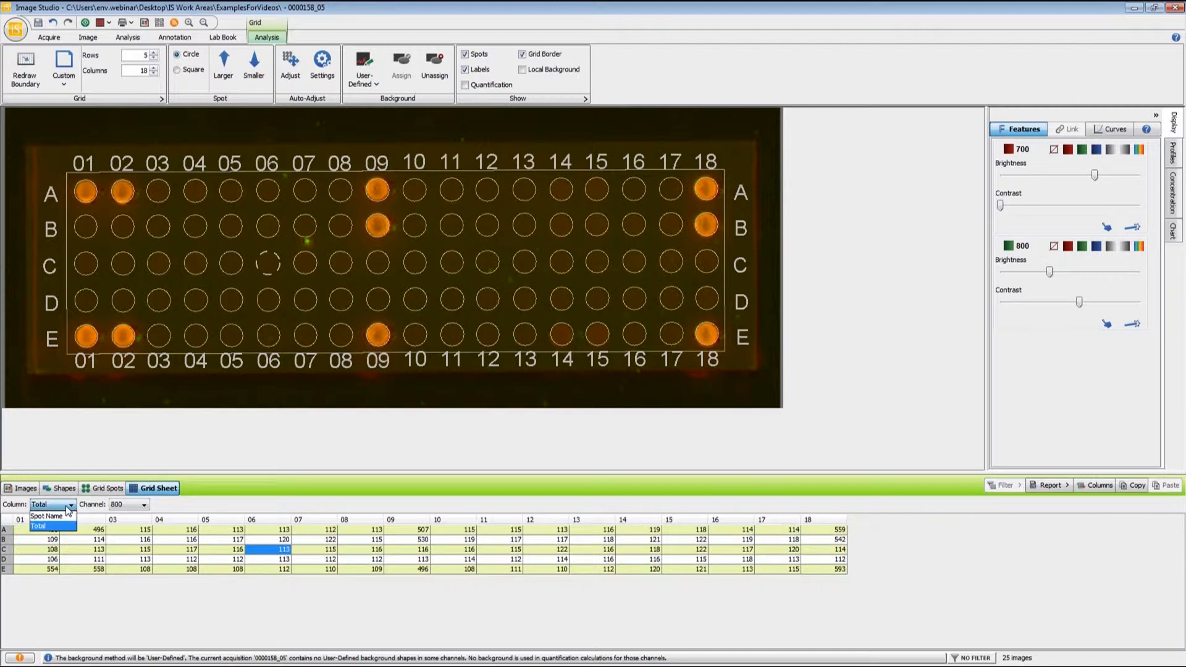
left_click(69, 505)
left_click(141, 505)
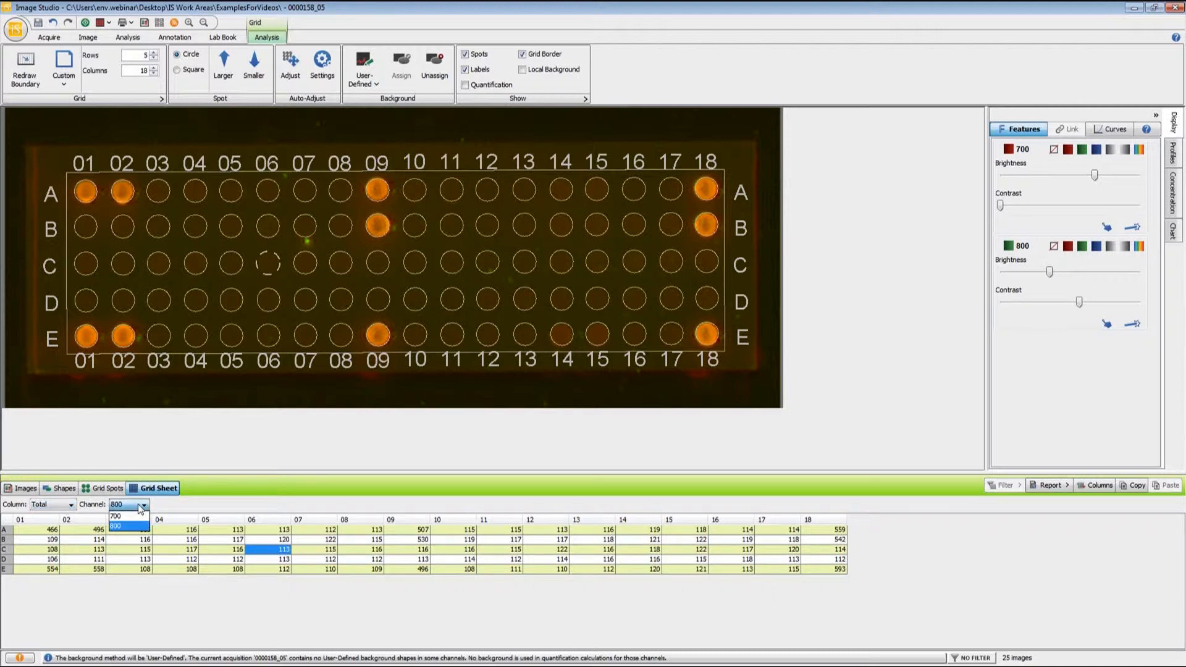
left_click(131, 527)
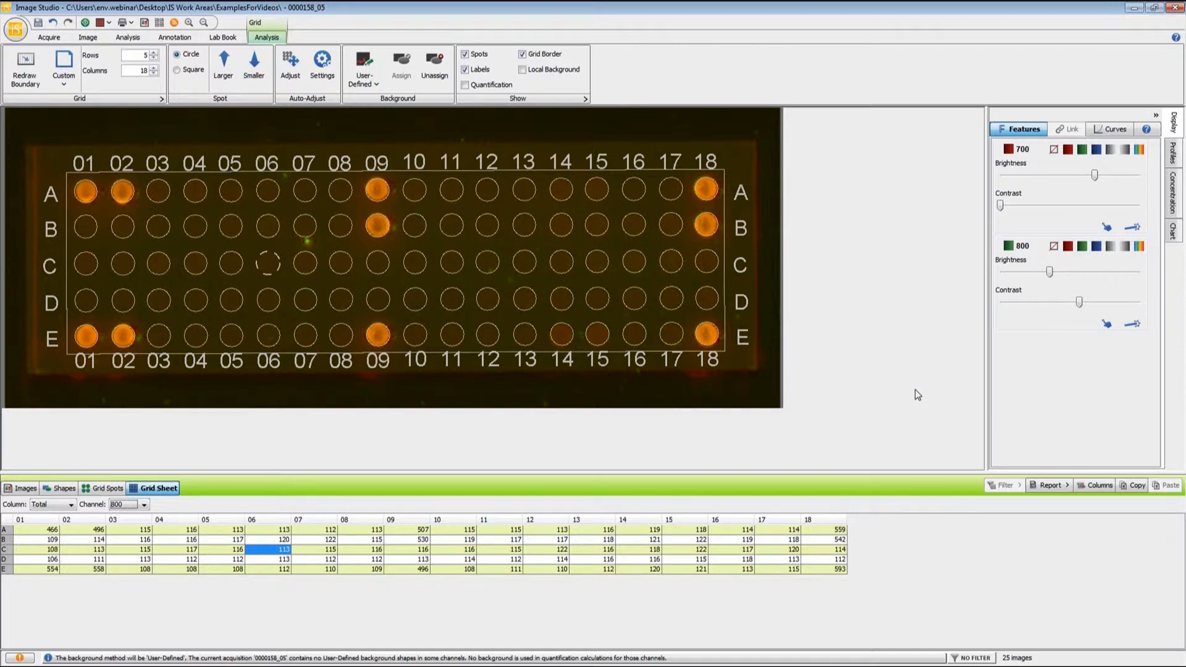
Display the chart view and set its template to Grid Spots - Total.
left_click(1174, 231)
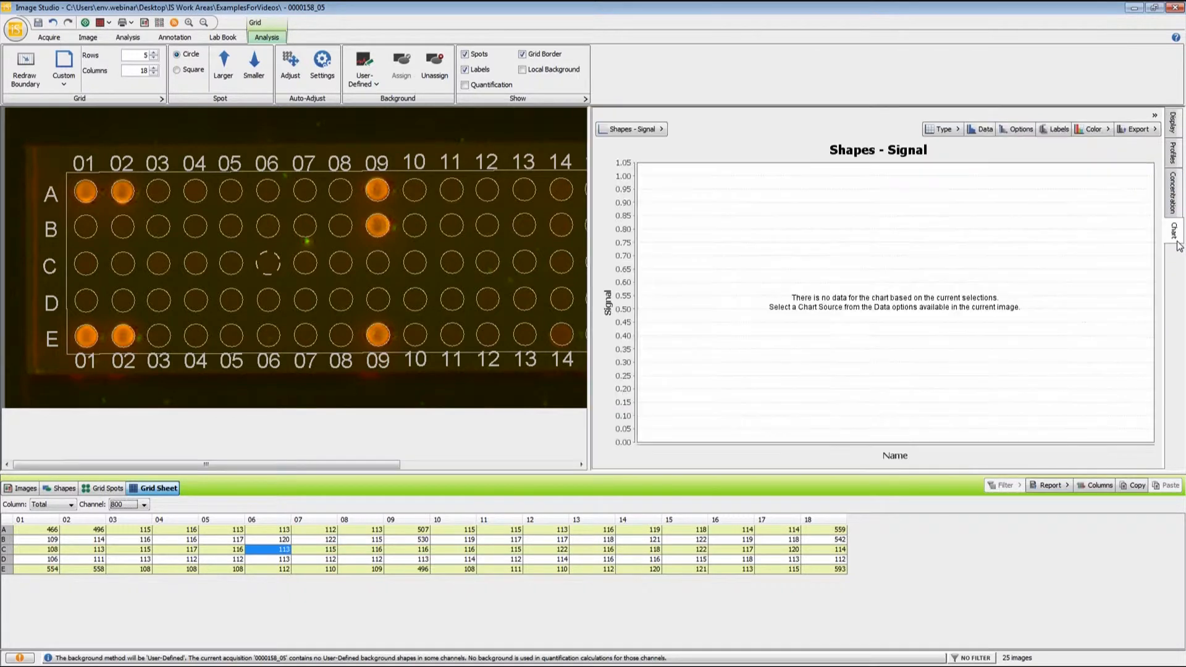
left_click(649, 132)
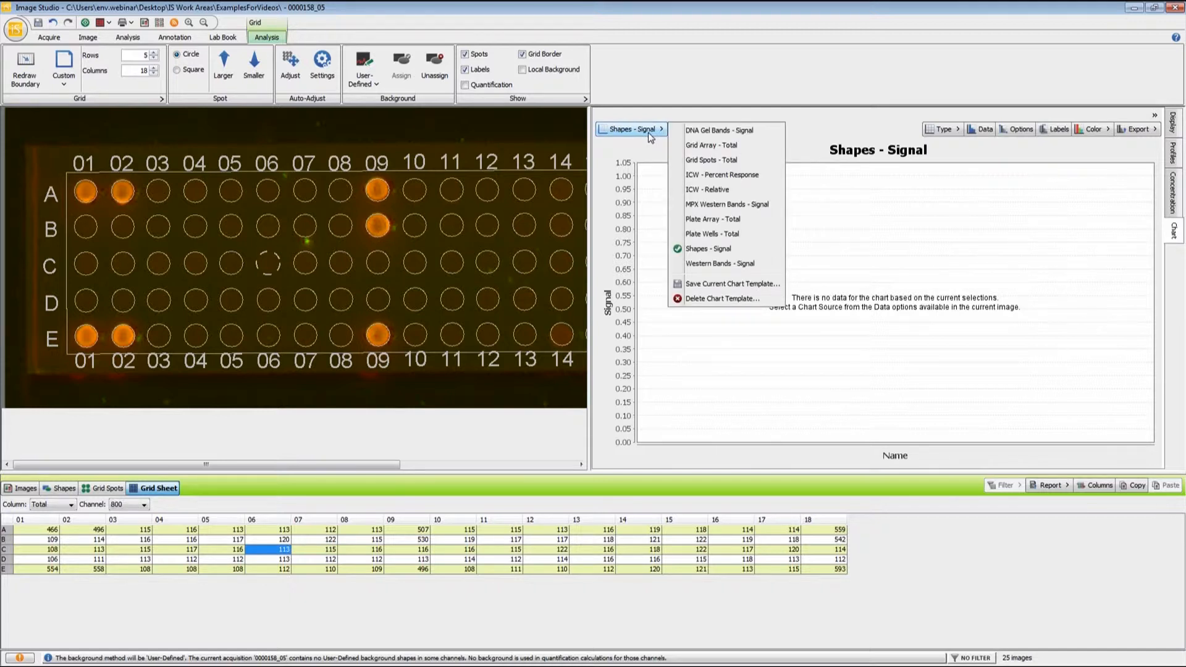
left_click(728, 161)
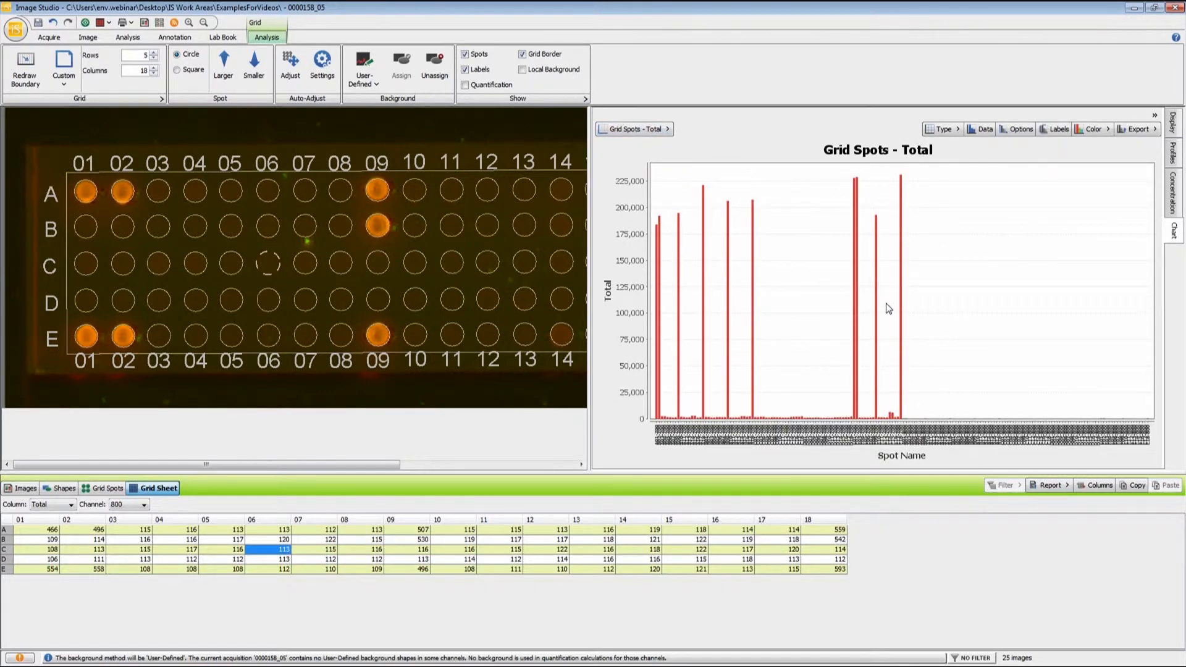
Filter the Grid Spots table by channel so that only the 700 channel entries are included.
left_click(113, 488)
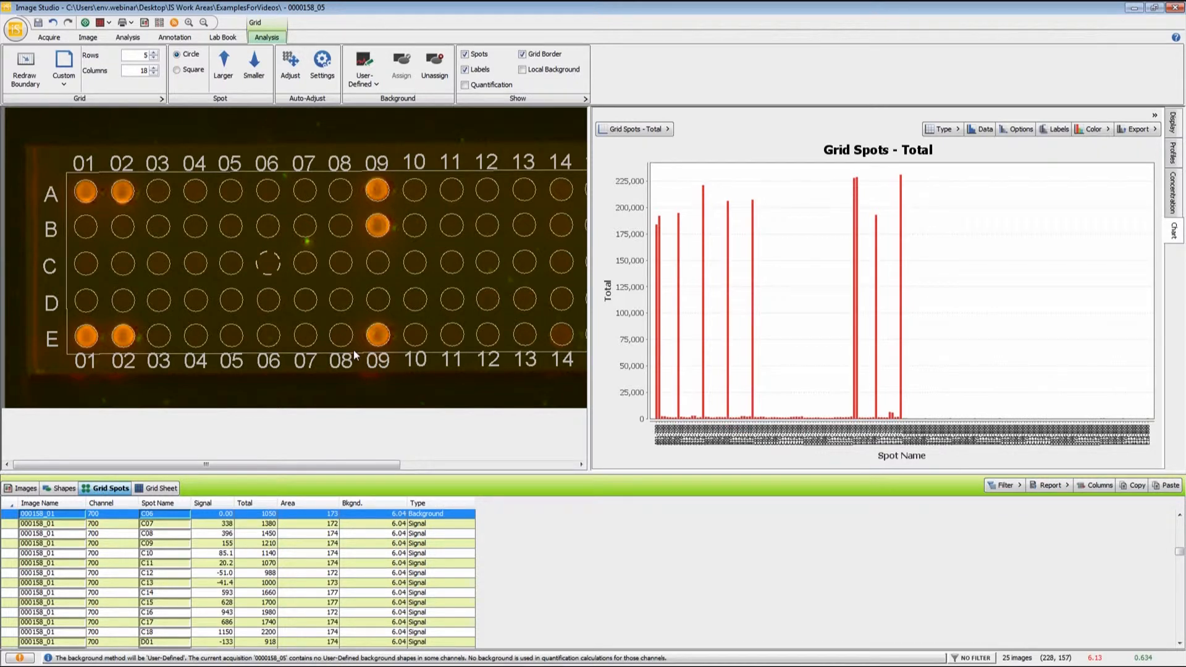
right_click(127, 501)
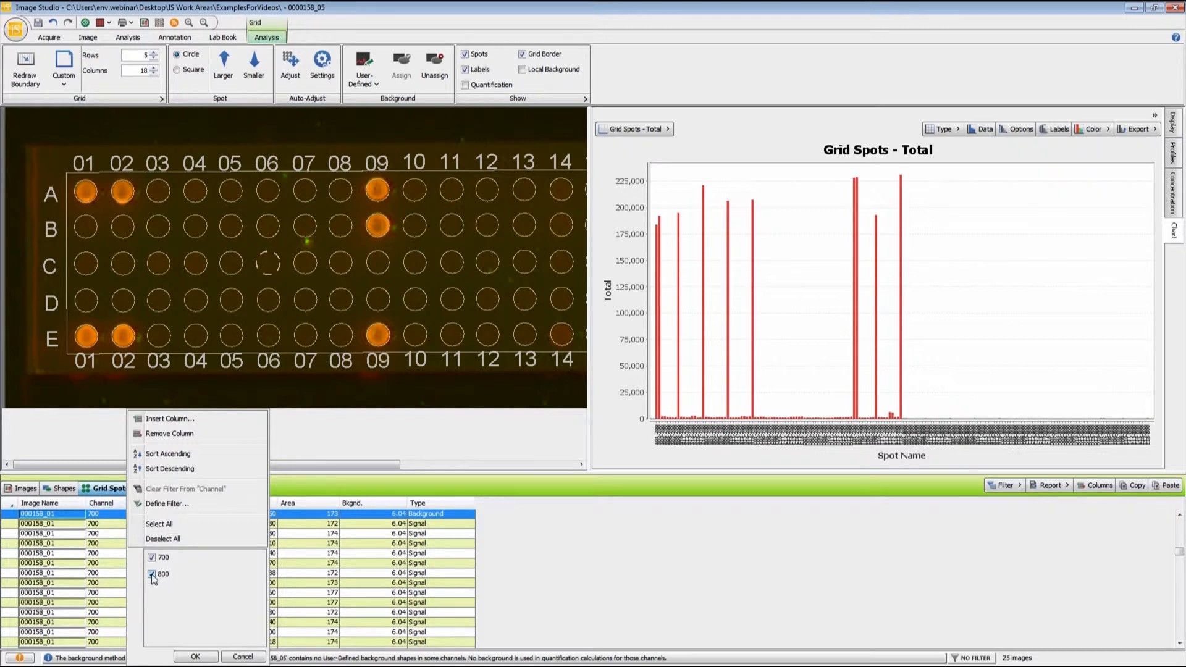
left_click(196, 657)
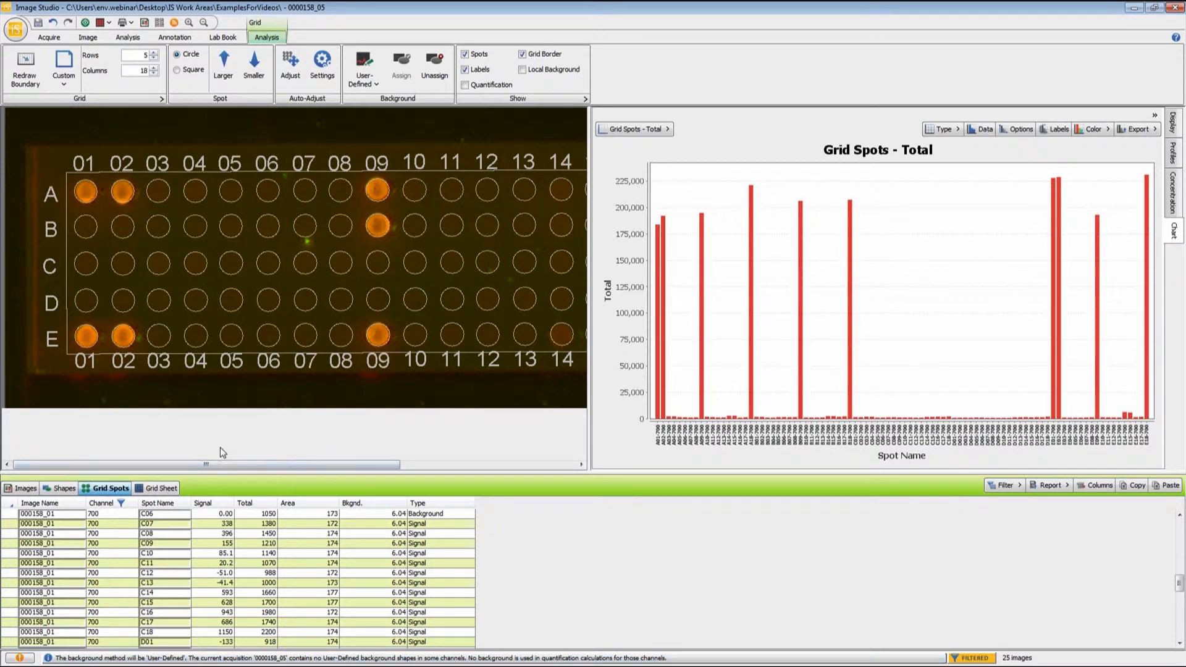
Select the spots in grid columns 01 and 02, filter the data to that selection, and clear the selection filter again.
left_click_drag(247, 176, 348, 326)
left_click_drag(68, 176, 144, 360)
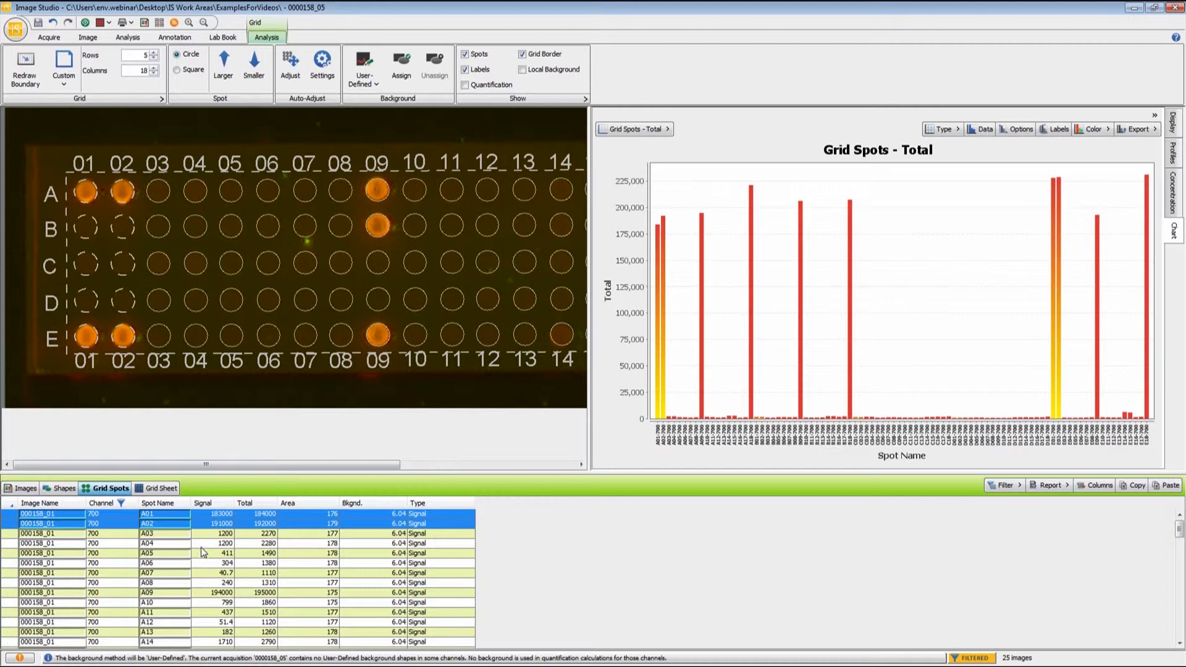
left_click(1007, 486)
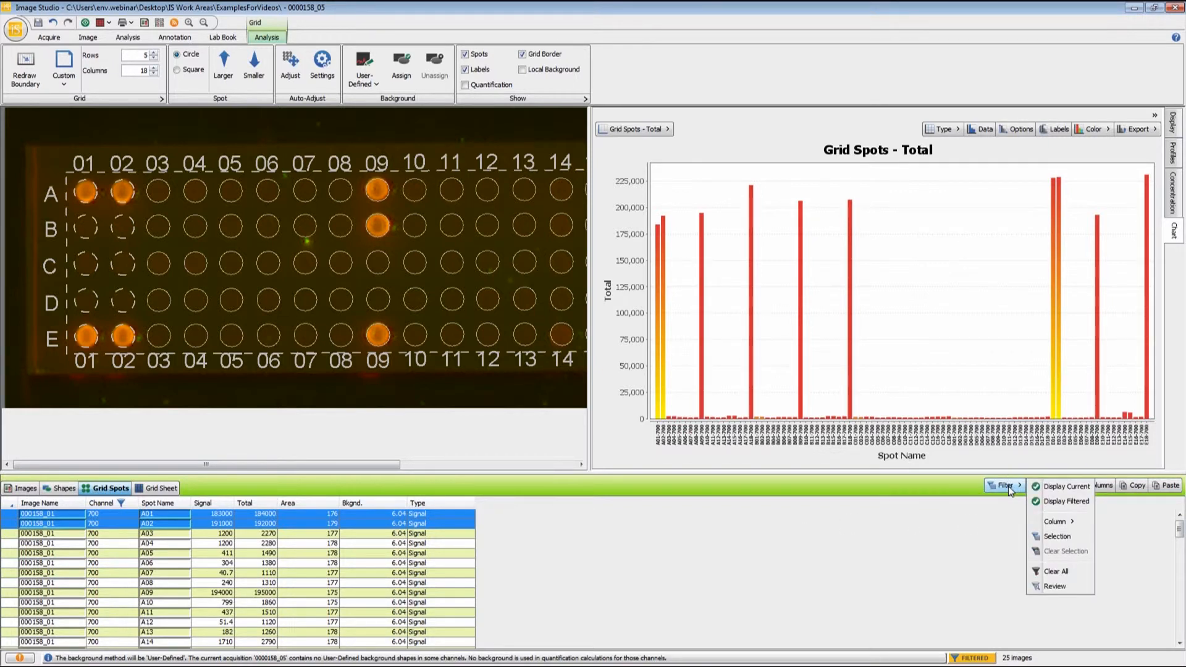
left_click(1038, 537)
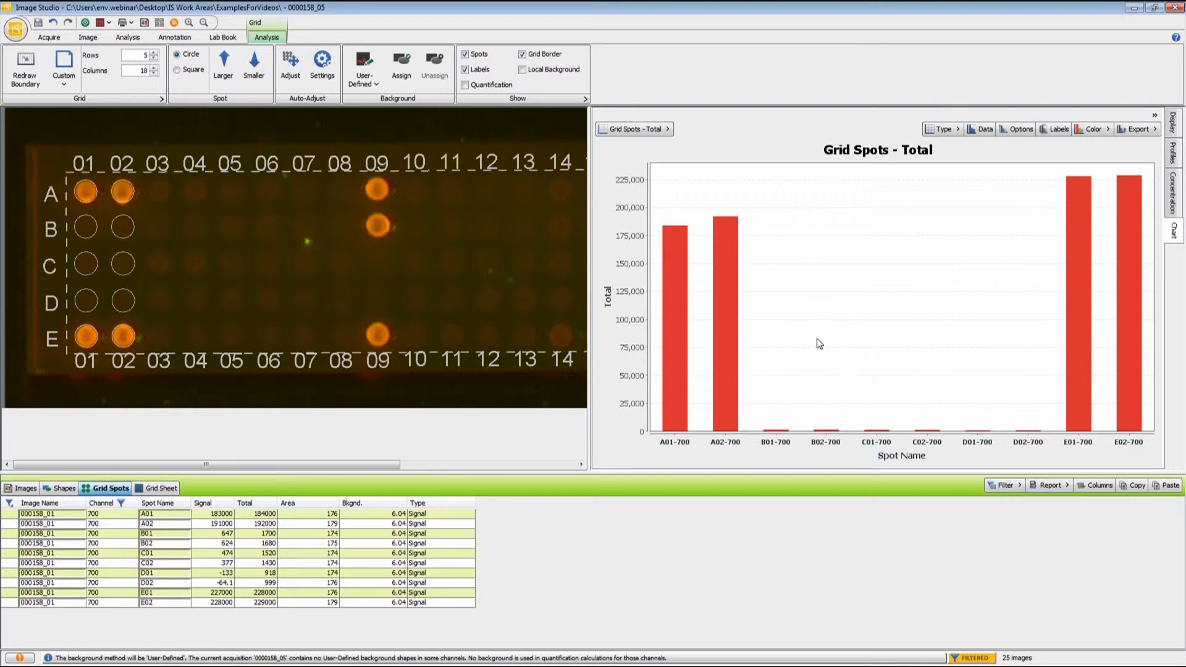
left_click(1014, 486)
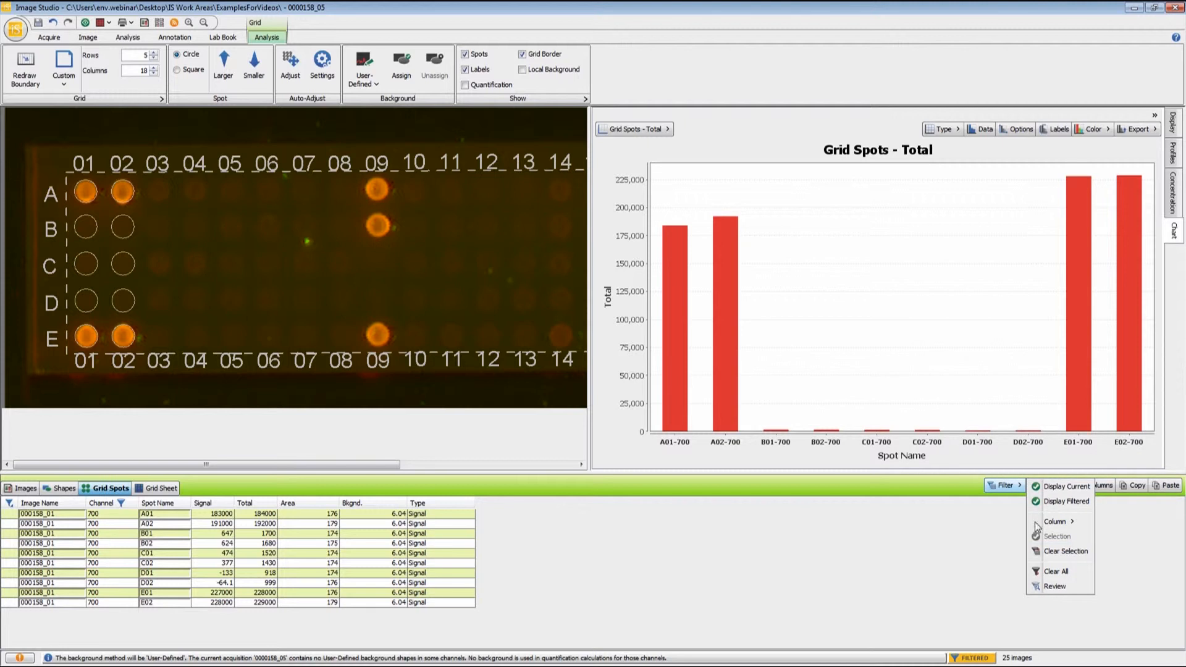
left_click(1055, 551)
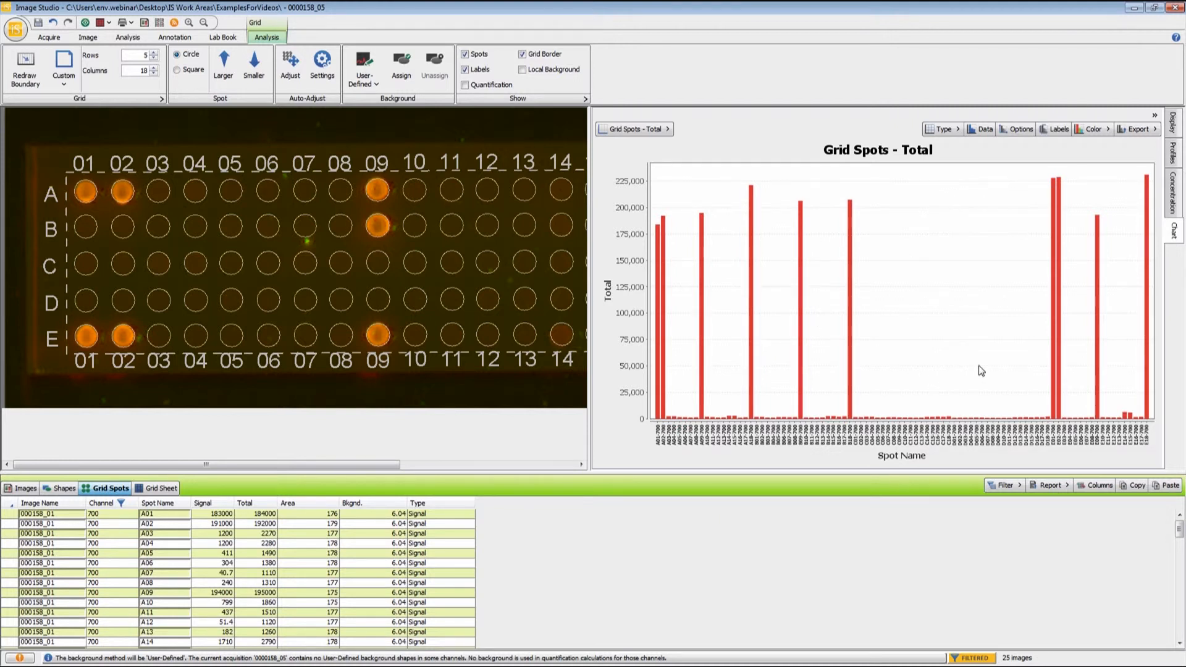
Open the export options for the Grid Spots - Total chart.
left_click(1135, 131)
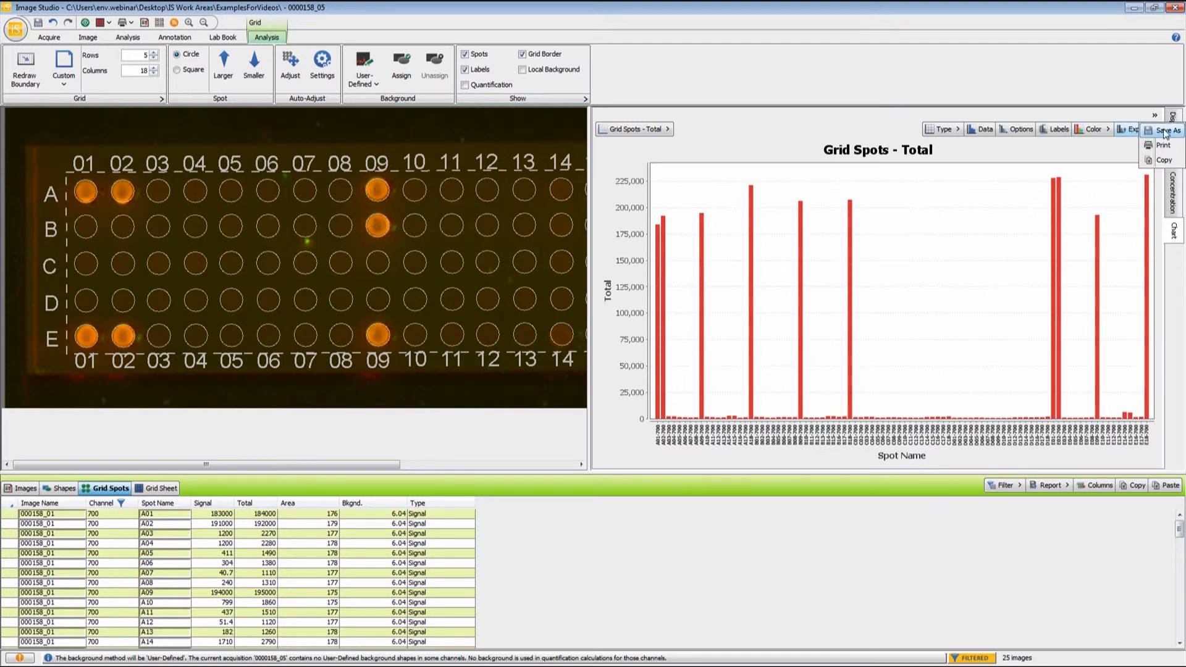